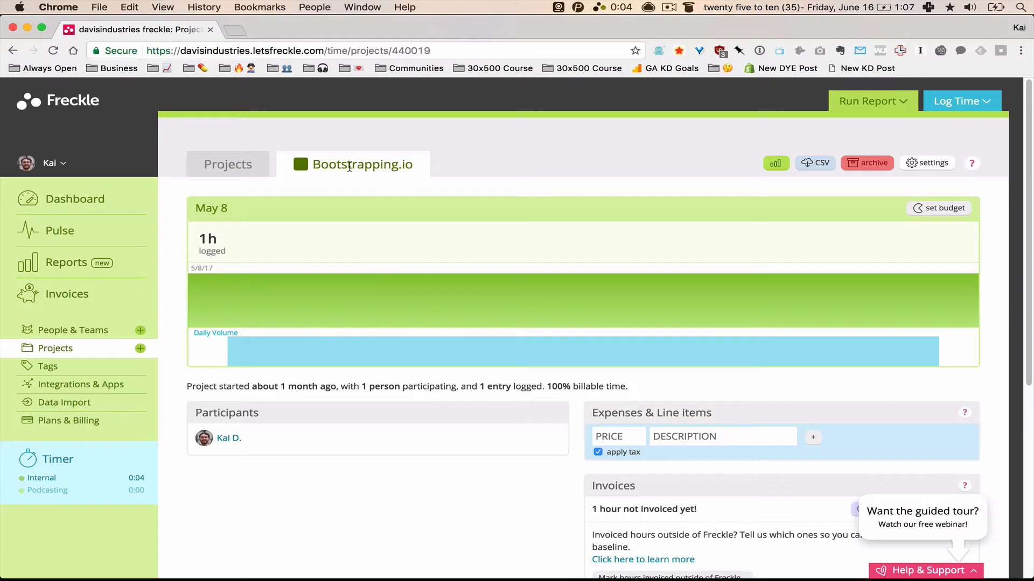
# Step: Start a new invoice for the Bootstrapping.io project's one uninvoiced hour
pyautogui.moveTo(313, 167); pyautogui.dragTo(375, 164)
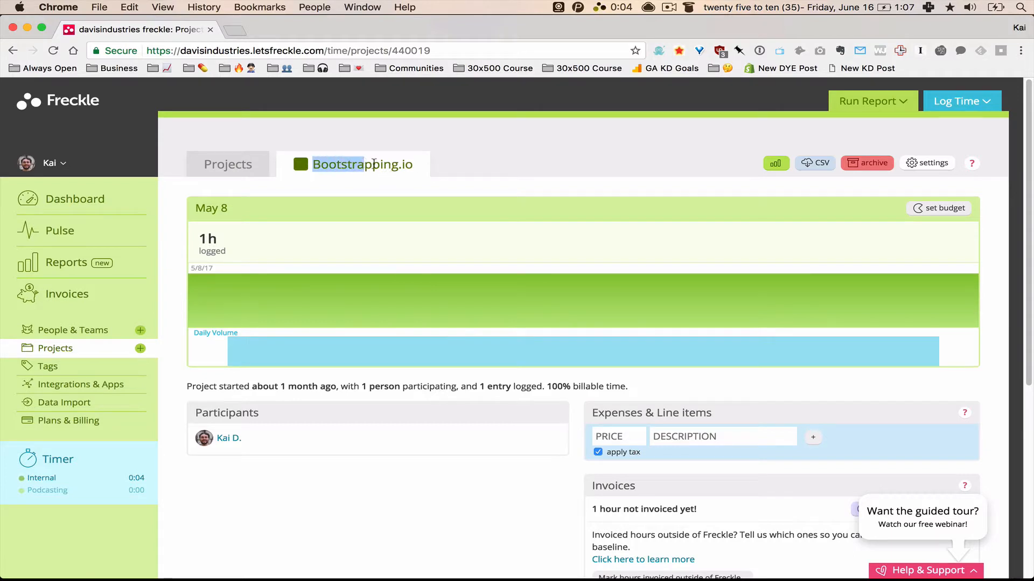
pyautogui.moveTo(438, 166)
pyautogui.mouseDown()
pyautogui.moveTo(312, 165)
pyautogui.moveTo(432, 156)
pyautogui.moveTo(424, 164)
pyautogui.mouseUp()
pyautogui.click(424, 164)
pyautogui.scroll(-3, 422, 164)
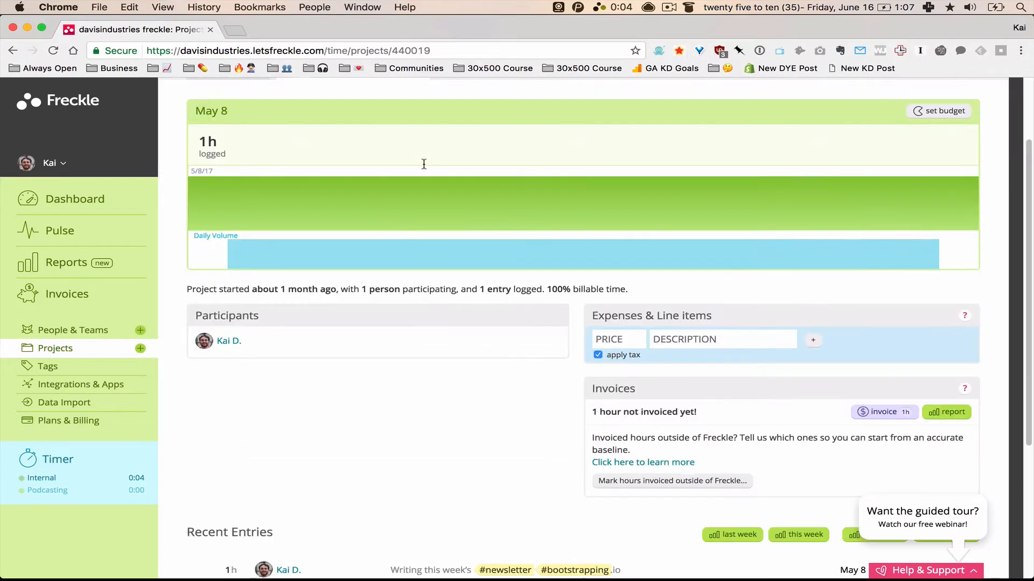
pyautogui.scroll(3, 431, 183)
pyautogui.scroll(-7, 597, 242)
pyautogui.scroll(7, 598, 242)
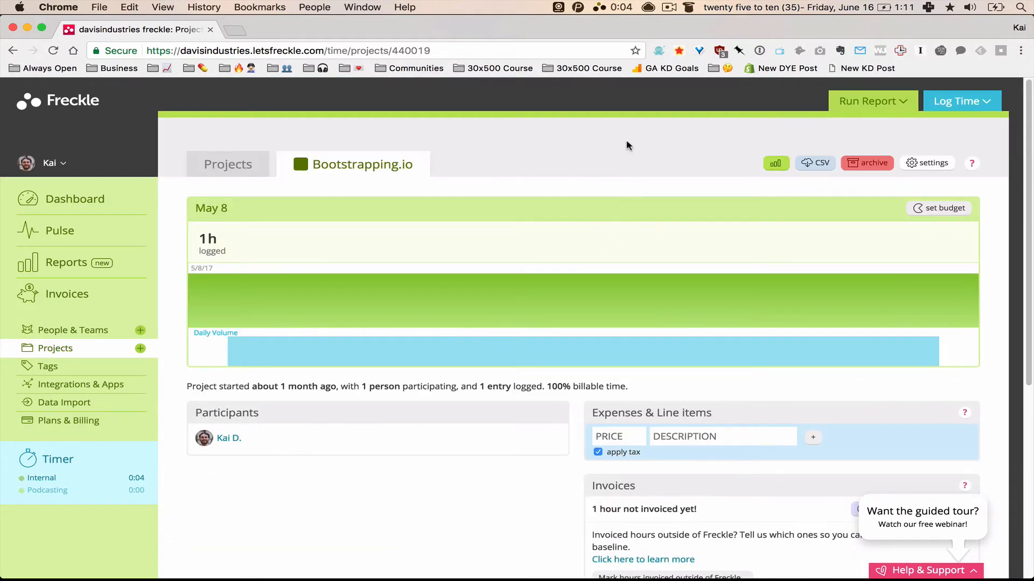
pyautogui.scroll(-3, 623, 226)
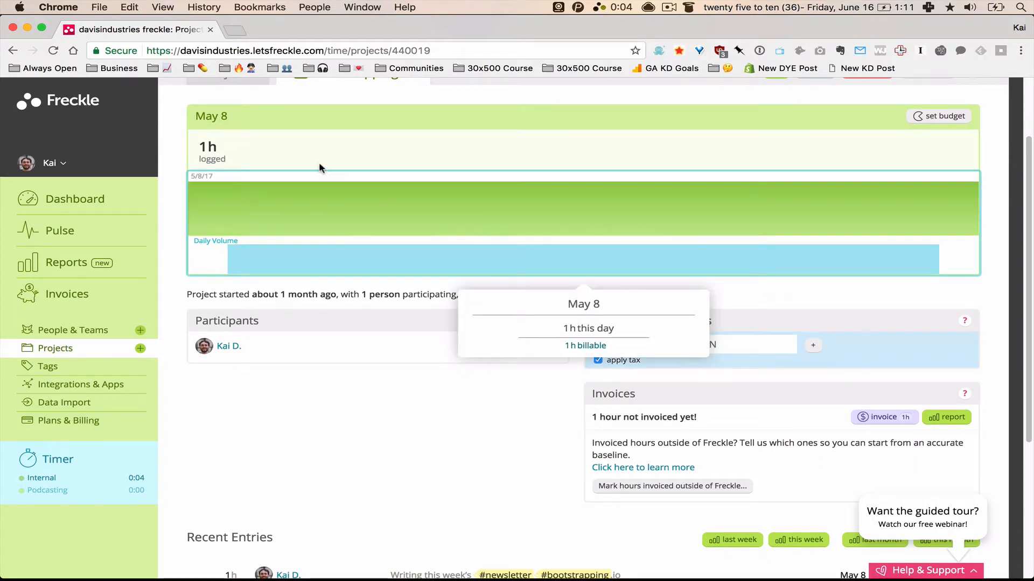
pyautogui.scroll(-1, 325, 156)
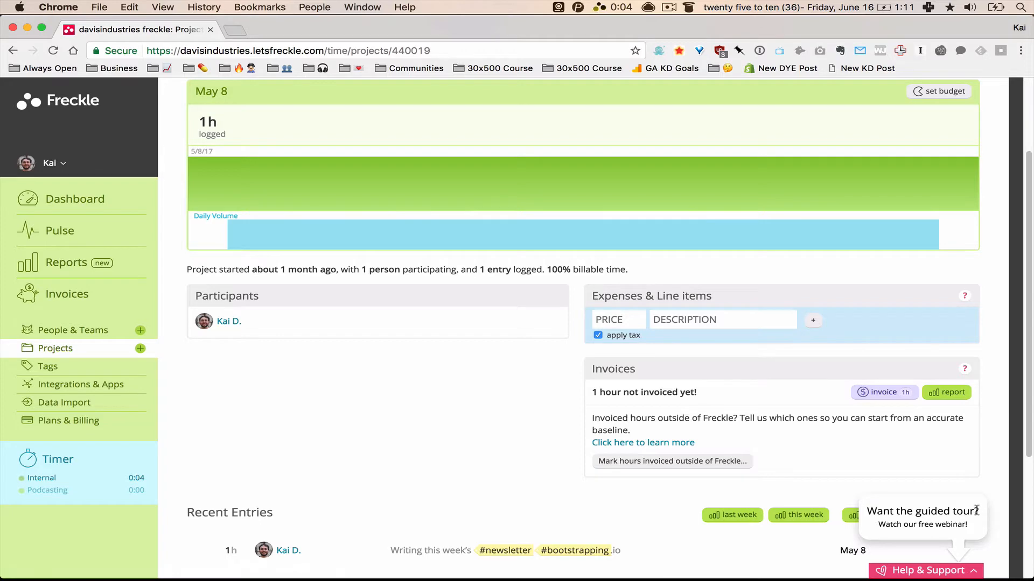
pyautogui.scroll(-4, 807, 323)
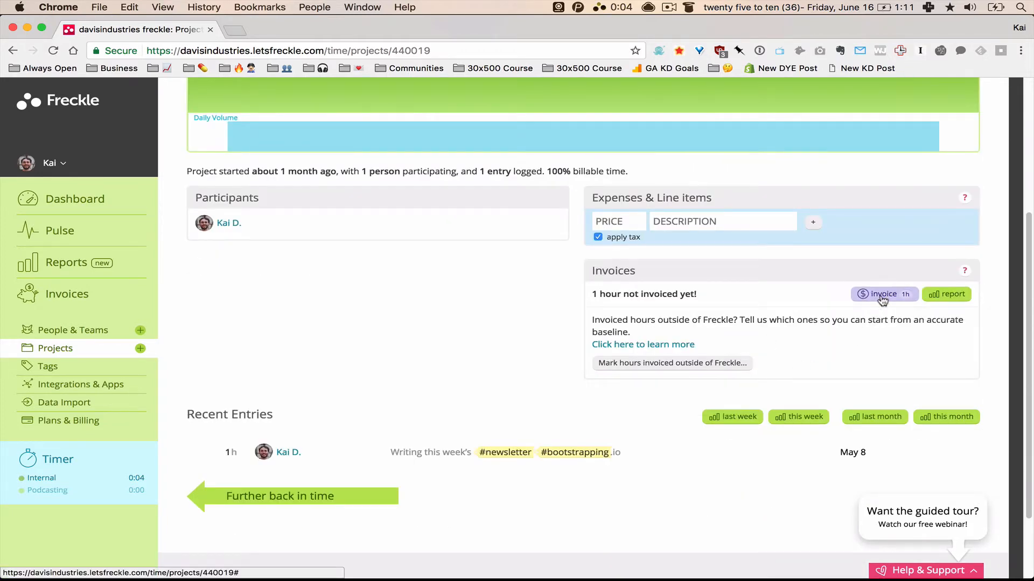
pyautogui.click(882, 297)
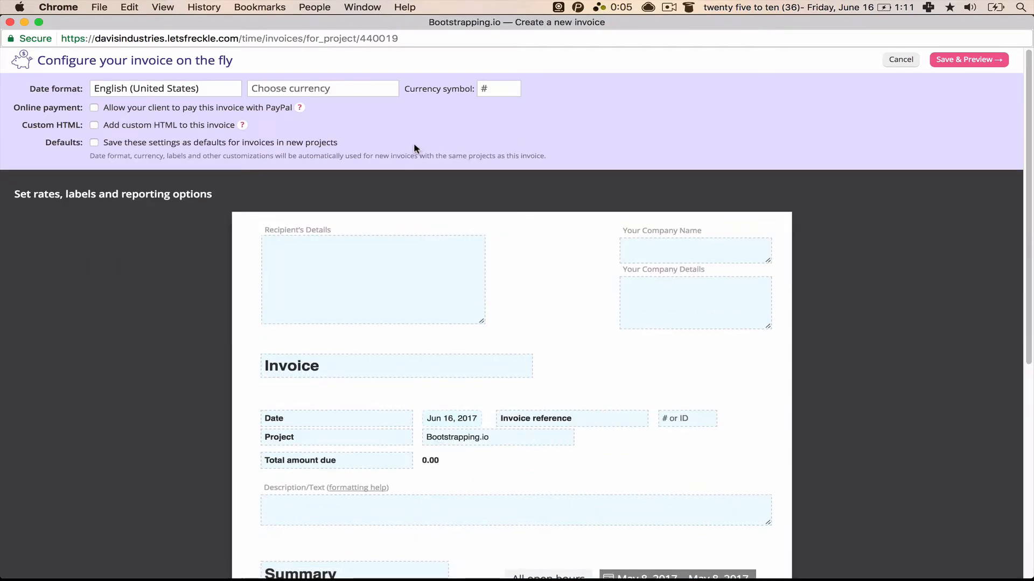
# Step: Set the invoice currency to United States dollar with the $ symbol
pyautogui.click(159, 87)
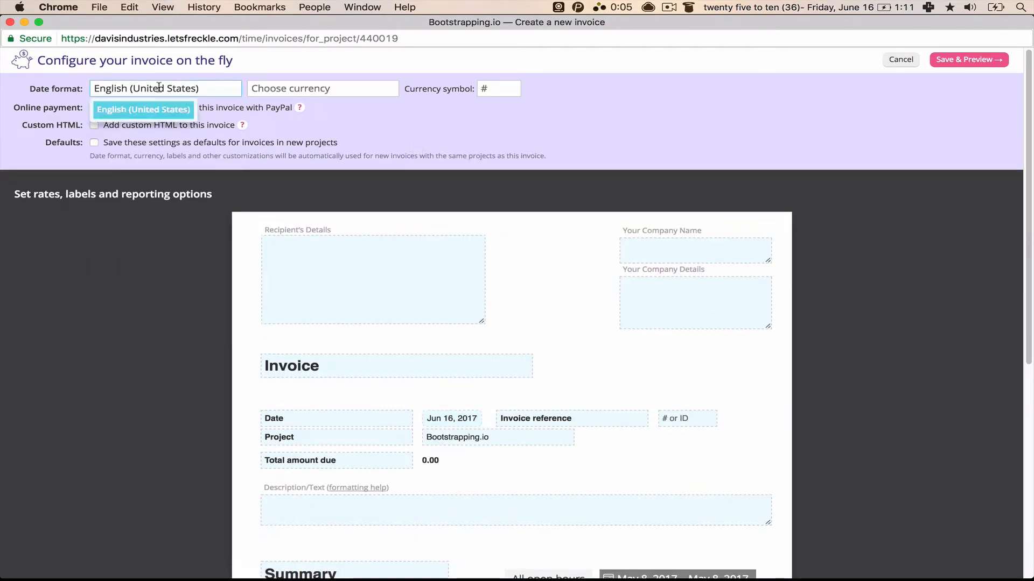
pyautogui.click(312, 85)
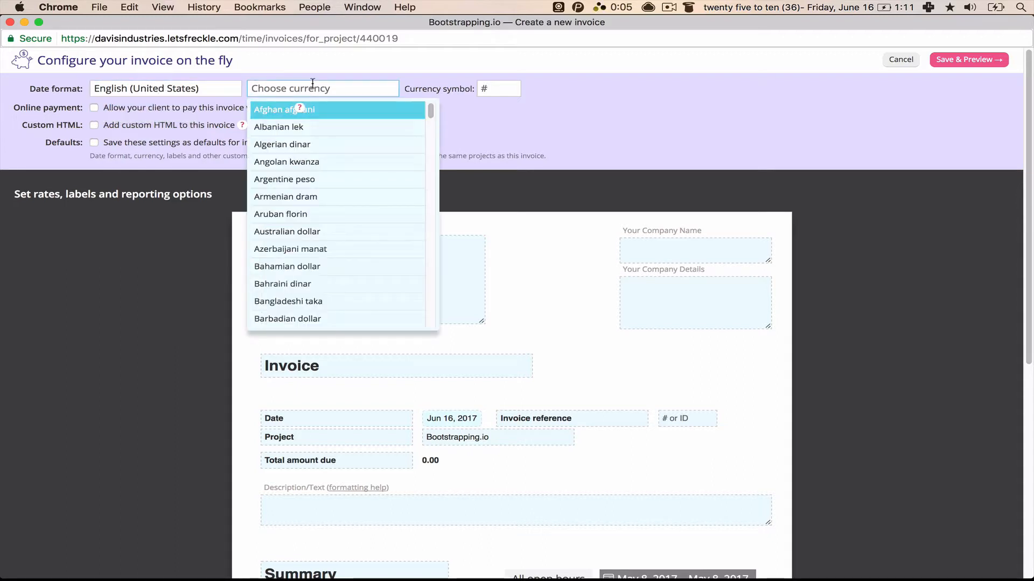
pyautogui.write('united')
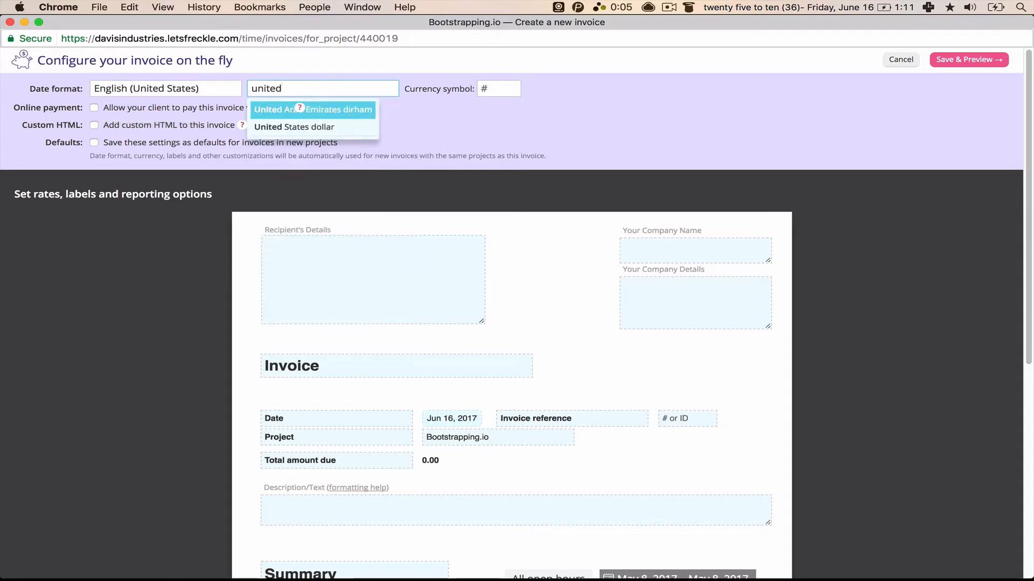
pyautogui.press('Down')
pyautogui.press('Return')
pyautogui.click(501, 89)
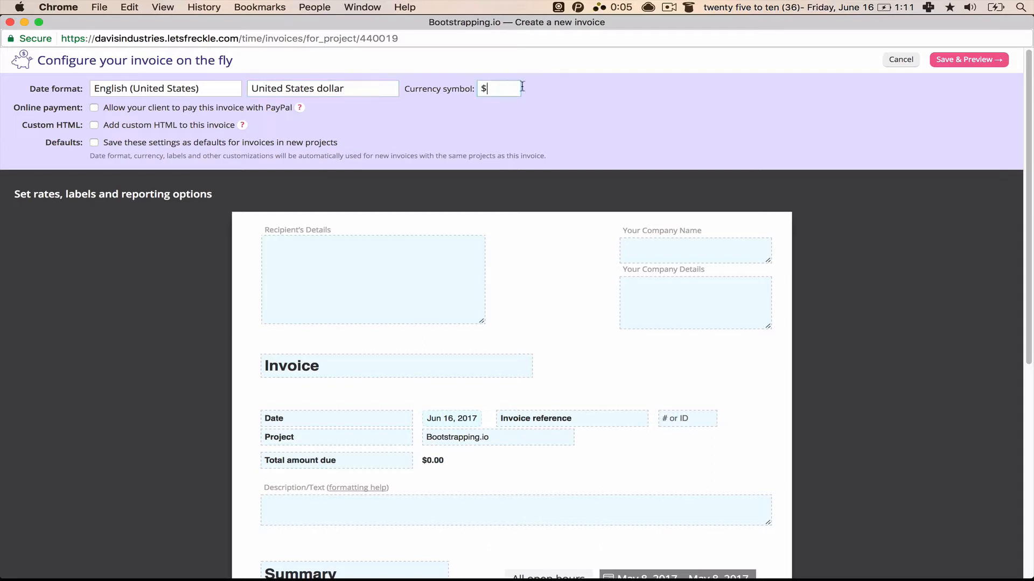
pyautogui.click(550, 92)
# Step: Enable PayPal payment with your PayPal email and title 'Bootstrapping.io Invoice for June'
pyautogui.click(94, 109)
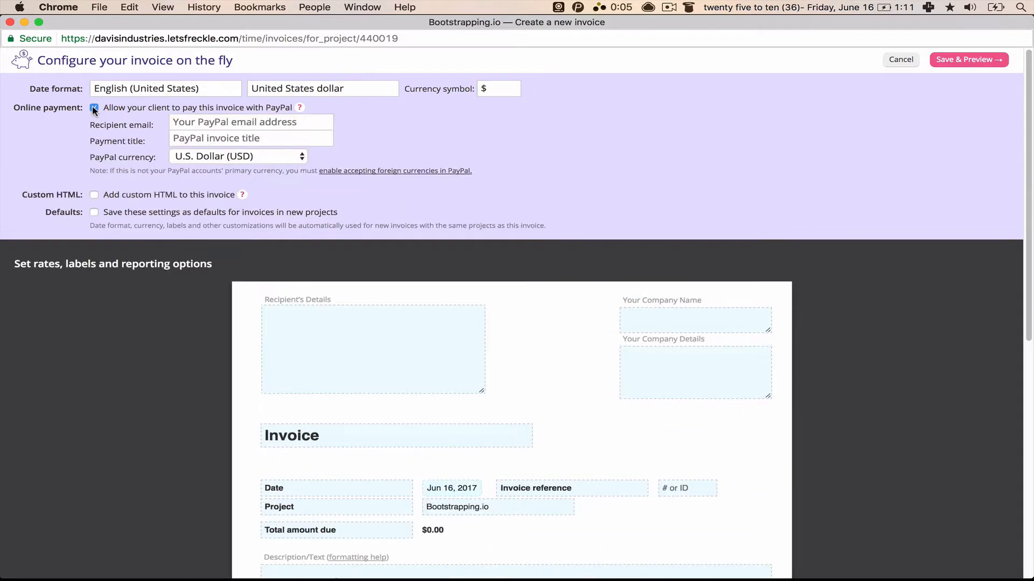
pyautogui.click(207, 121)
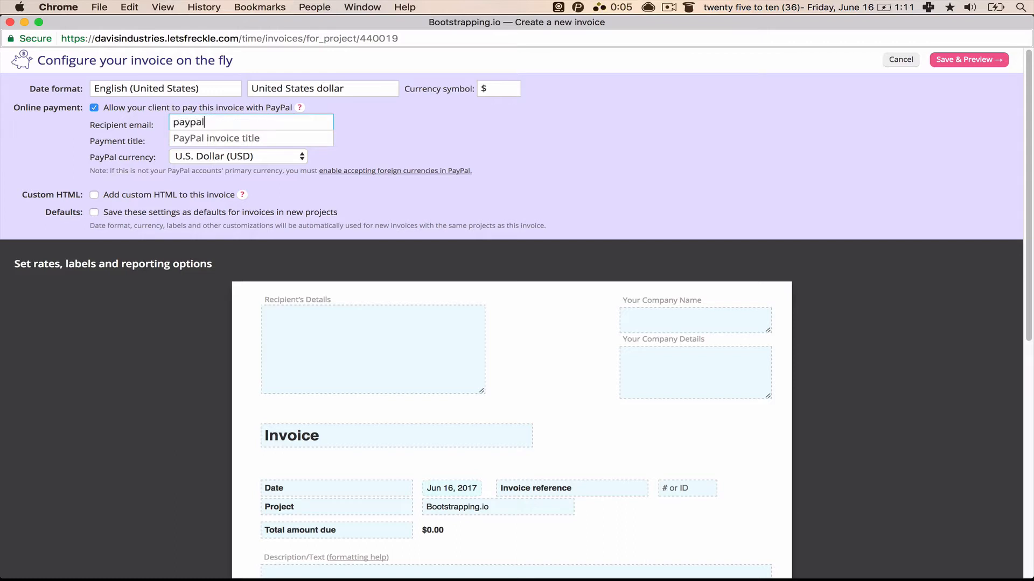
pyautogui.press('Tab')
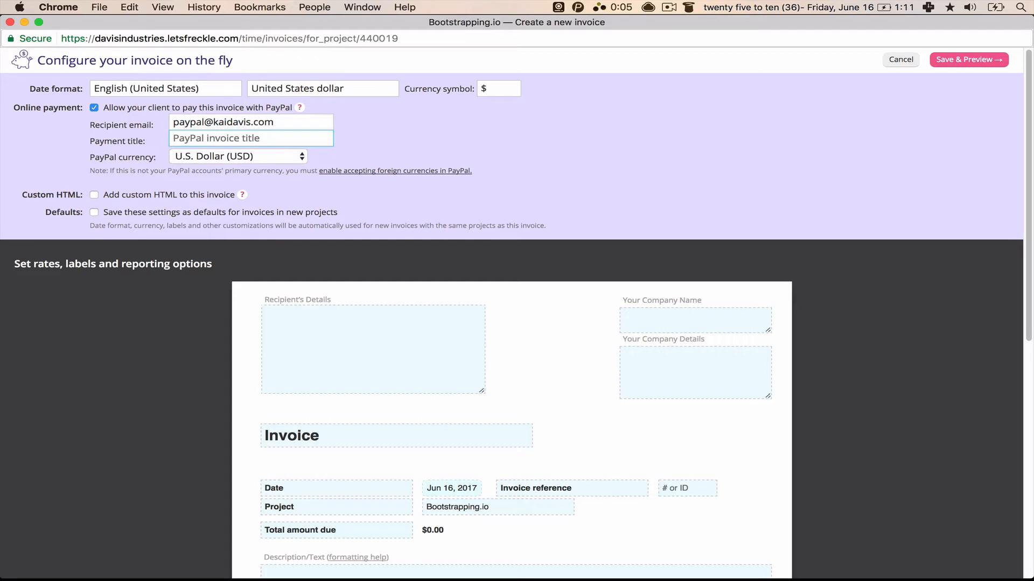
pyautogui.write('Bootstrapping')
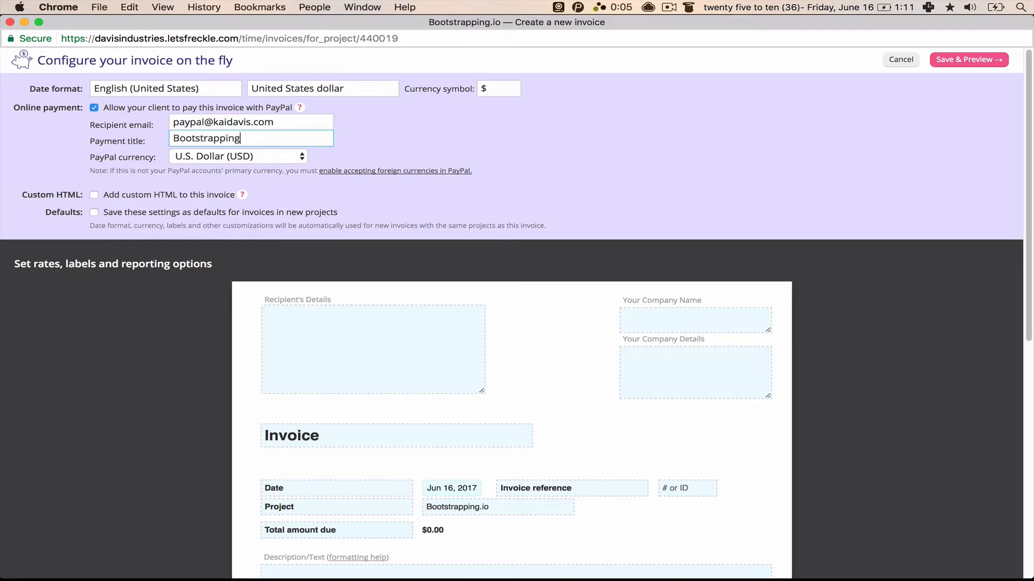
pyautogui.write('.io Invoice fo')
pyautogui.write('r May')
pyautogui.press('BackSpace')
pyautogui.press('BackSpace')
pyautogui.press('BackSpace')
pyautogui.write('Ju')
# Step: Keep U.S. Dollar (USD) as PayPal currency and leave custom HTML turned off
pyautogui.click(249, 157)
pyautogui.click(250, 156)
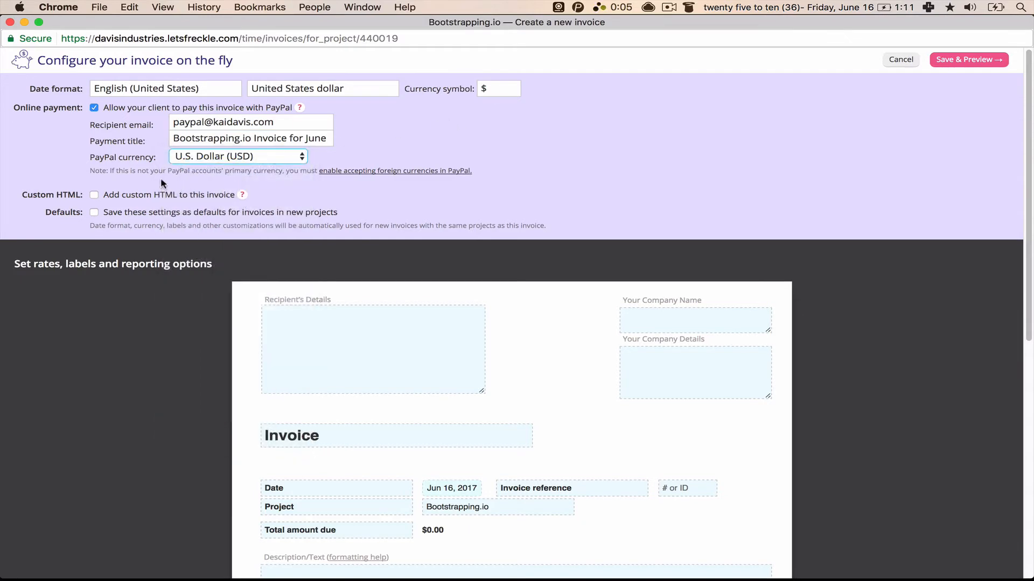
pyautogui.scroll(-1, 118, 174)
pyautogui.click(94, 171)
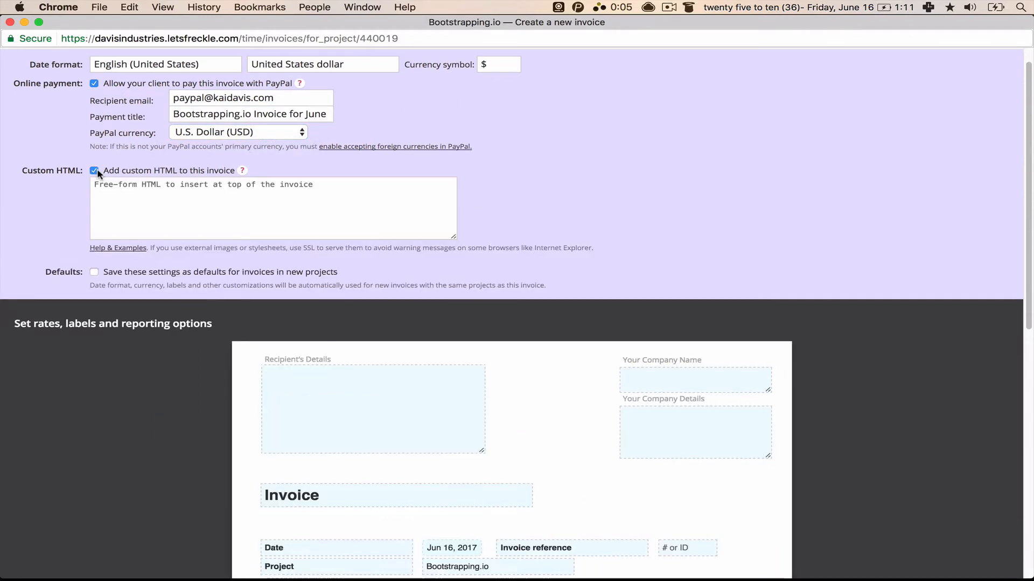
pyautogui.click(95, 181)
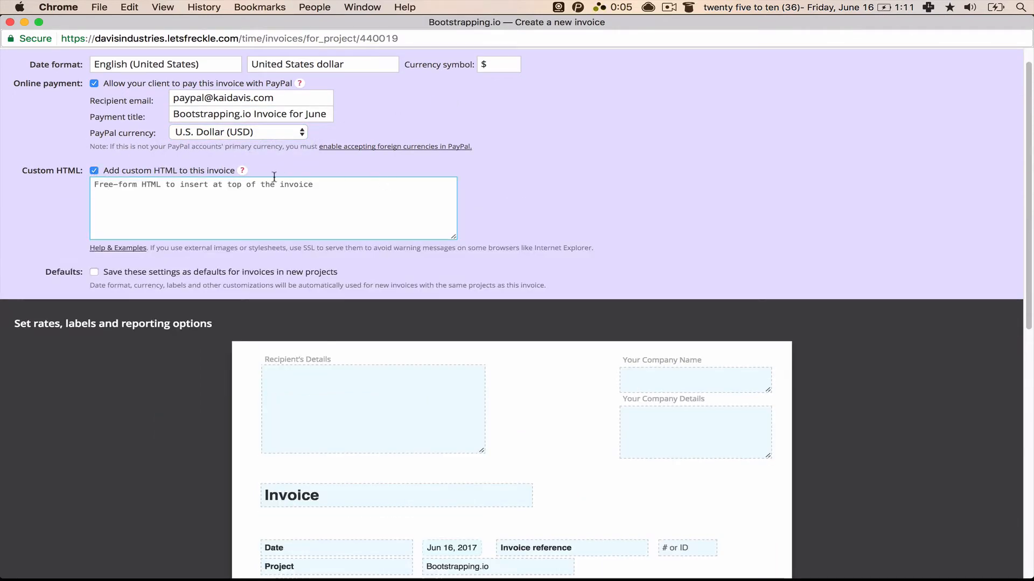
pyautogui.click(90, 172)
pyautogui.click(94, 171)
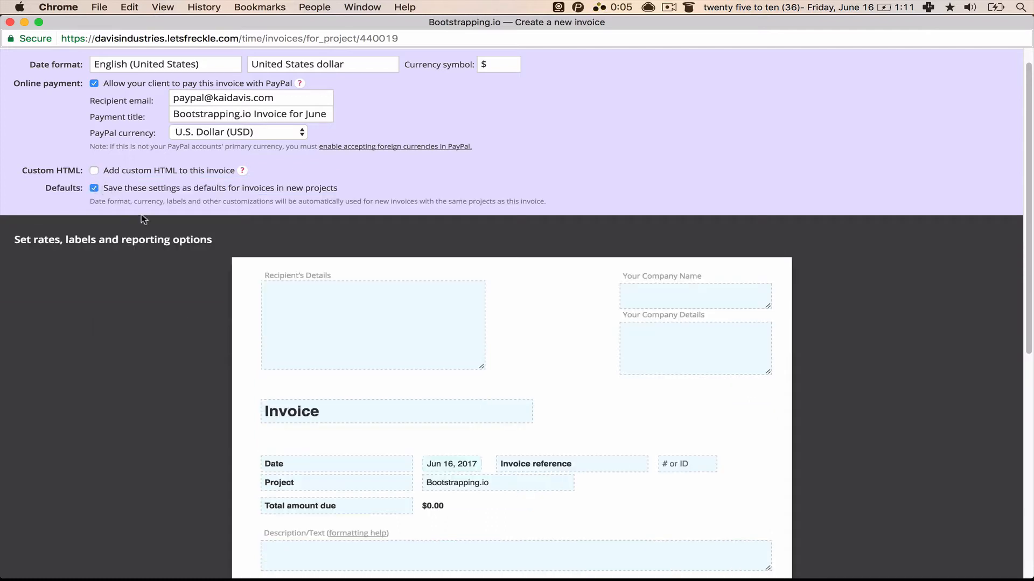
# Step: Fill the recipient's details by expanding the ;bi address snippet
pyautogui.scroll(-2, 156, 220)
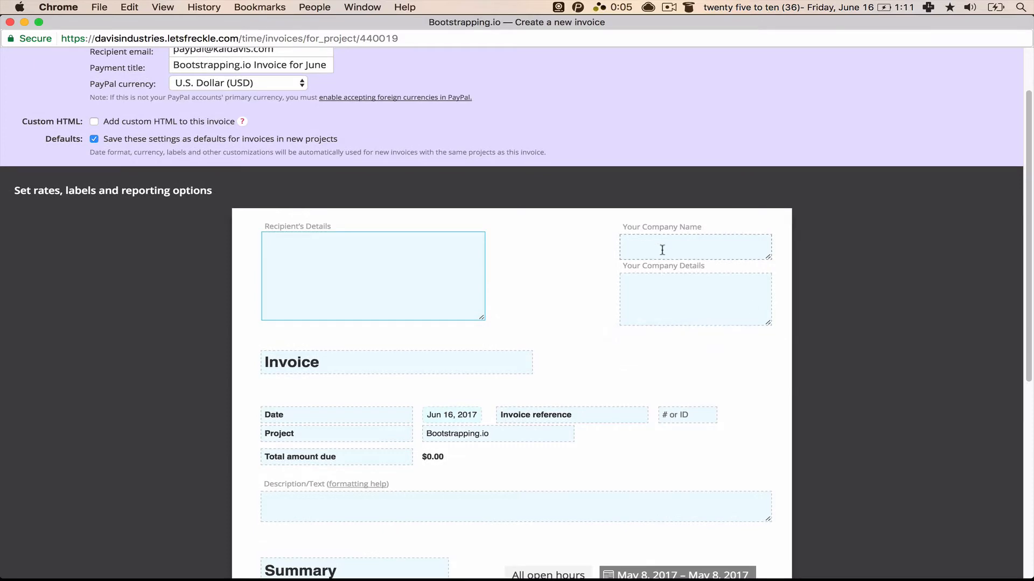
pyautogui.click(673, 315)
pyautogui.click(316, 302)
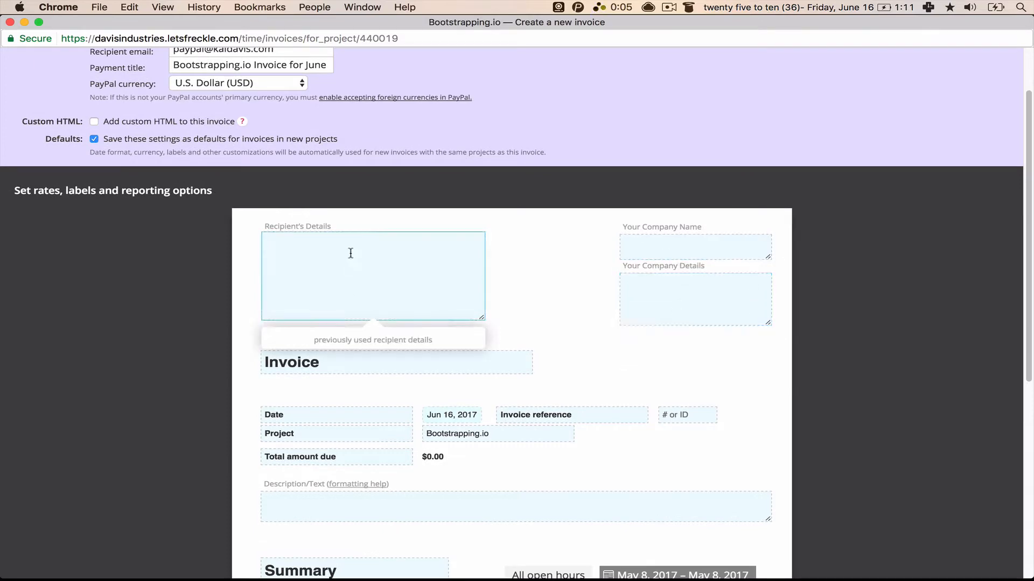
pyautogui.write('Kai')
pyautogui.press('BackSpace')
pyautogui.press('BackSpace')
pyautogui.press('BackSpace')
pyautogui.press('BackSpace')
pyautogui.press('BackSpace')
pyautogui.write(';bi')
pyautogui.click(463, 362)
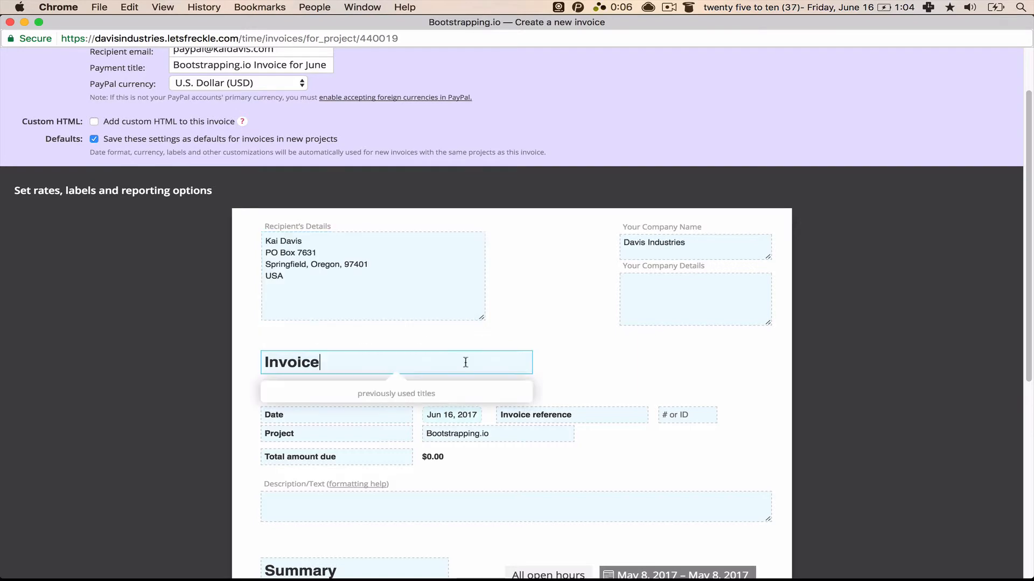
# Step: Check the company name fields and leave the invoice title as Invoice
pyautogui.scroll(-3, 579, 344)
pyautogui.doubleClick(386, 191)
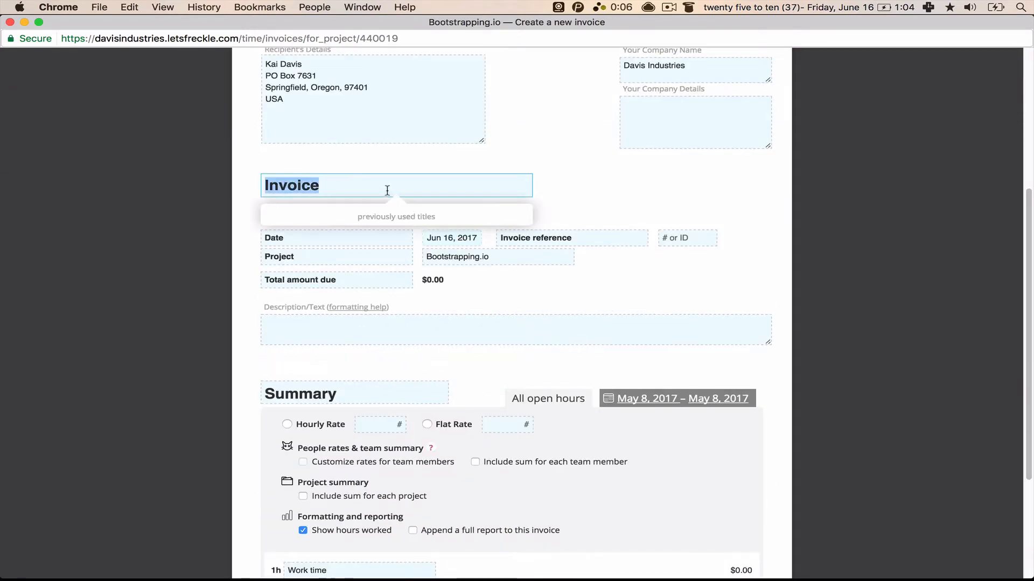
pyautogui.scroll(5, 385, 192)
pyautogui.click(420, 472)
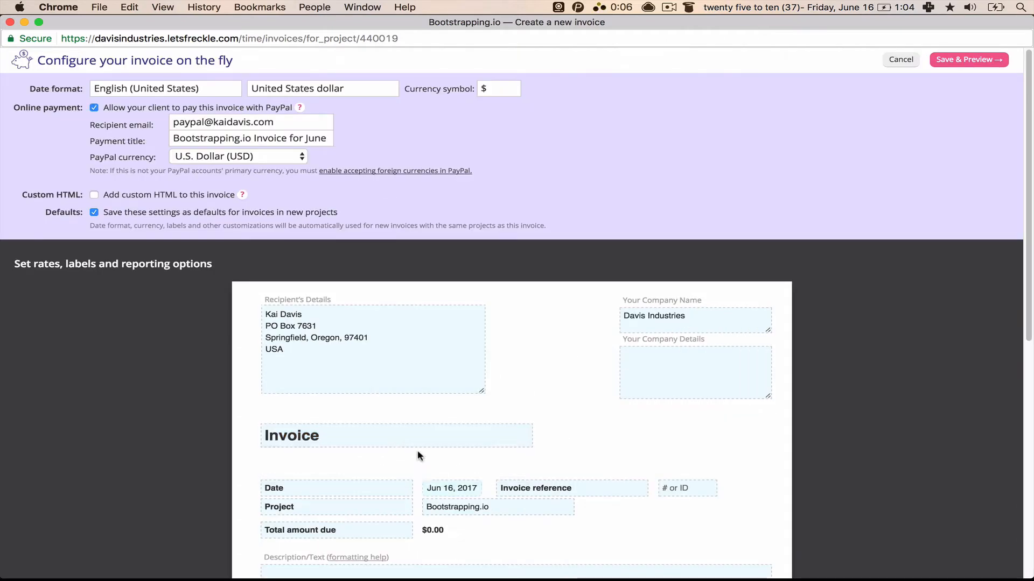
pyautogui.click(418, 441)
pyautogui.click(641, 396)
pyautogui.click(710, 328)
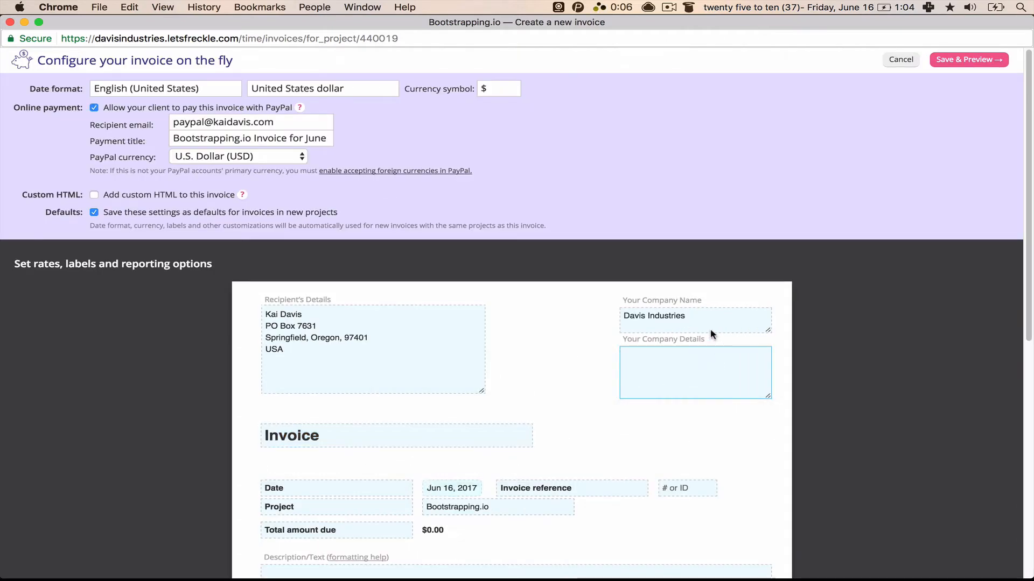
pyautogui.click(706, 357)
pyautogui.scroll(-3, 592, 377)
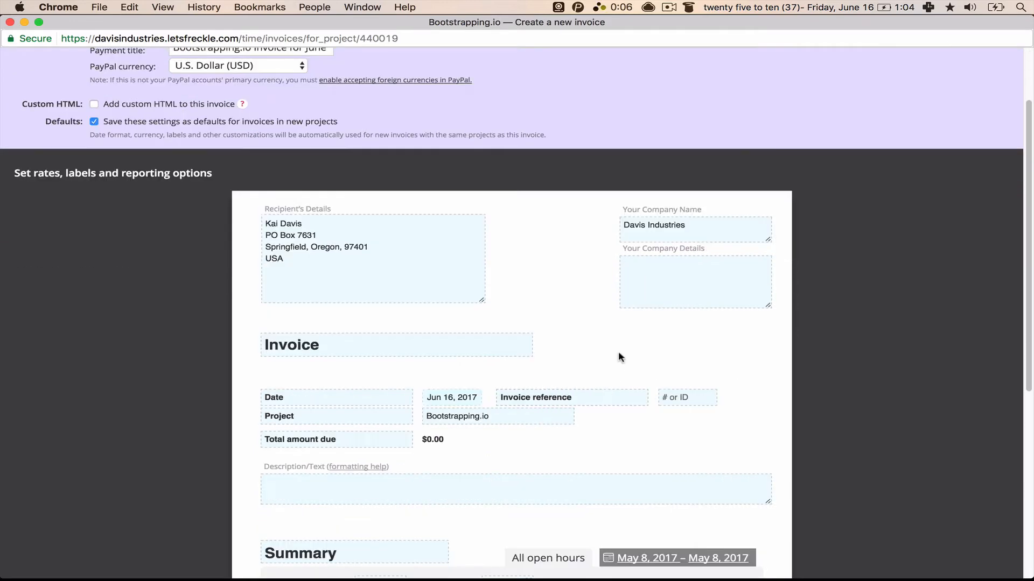
pyautogui.click(454, 346)
pyautogui.click(593, 330)
# Step: Set the date label to June 16, 2017 using the ;fdat snippet
pyautogui.scroll(-3, 360, 401)
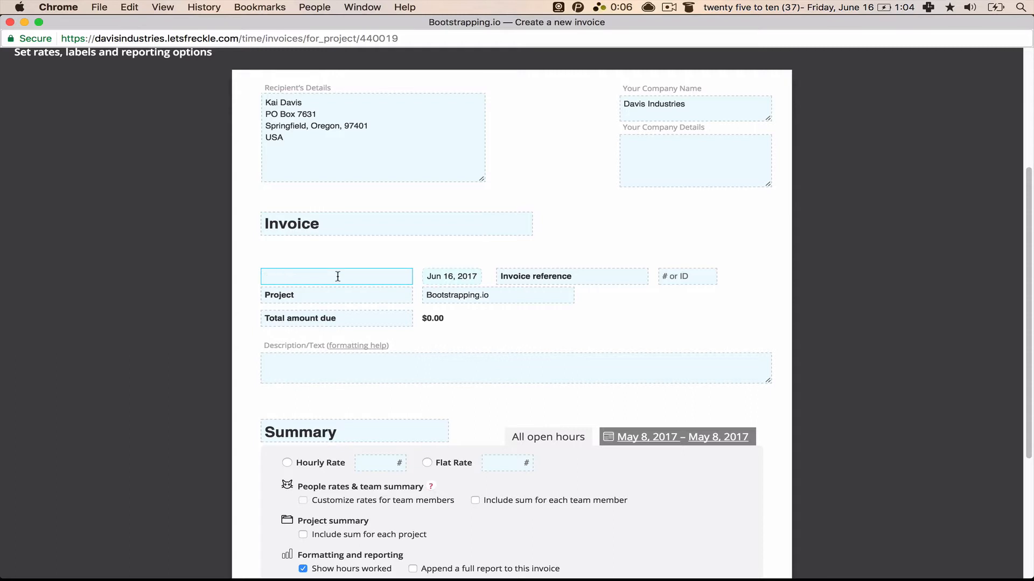
pyautogui.write(';fda')
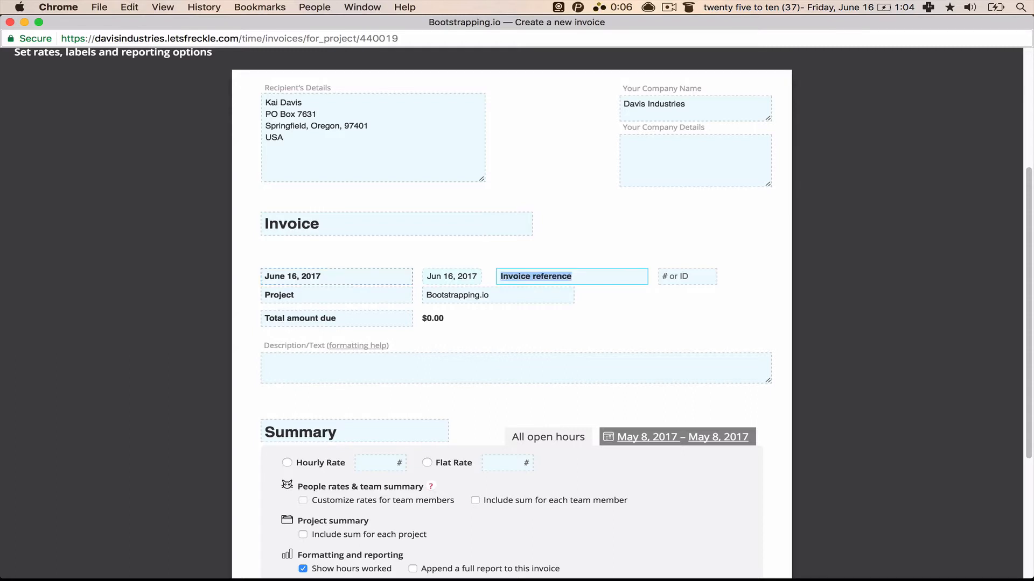
pyautogui.click(455, 277)
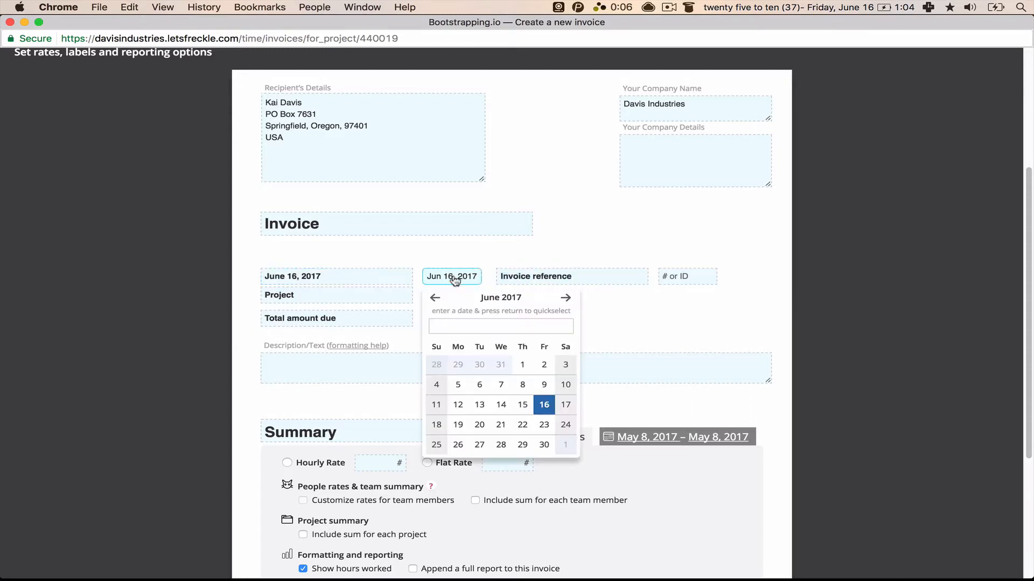
pyautogui.tripleClick(381, 277)
pyautogui.press('BackSpace')
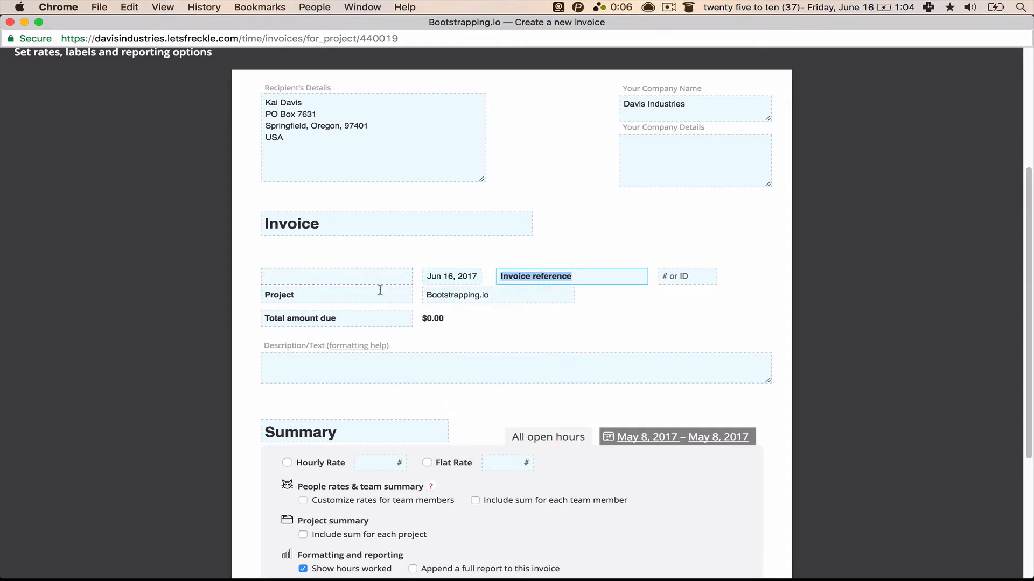
pyautogui.click(379, 280)
pyautogui.write(';fdat')
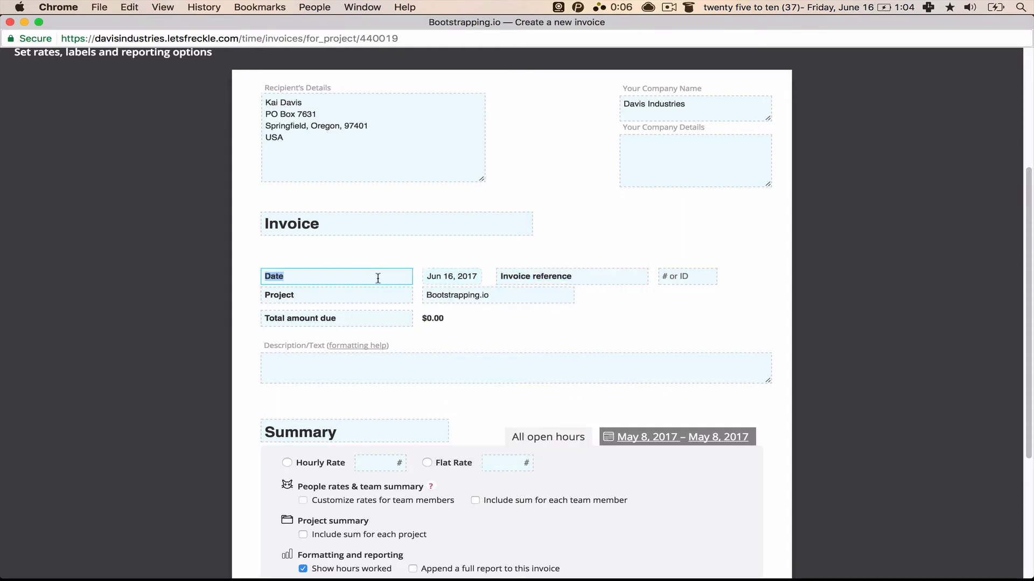
pyautogui.click(417, 258)
pyautogui.click(377, 281)
pyautogui.write(';fdat')
# Step: Enter reference 6676 and rename the project to Bootstrapping.io Newsletter
pyautogui.press('Tab')
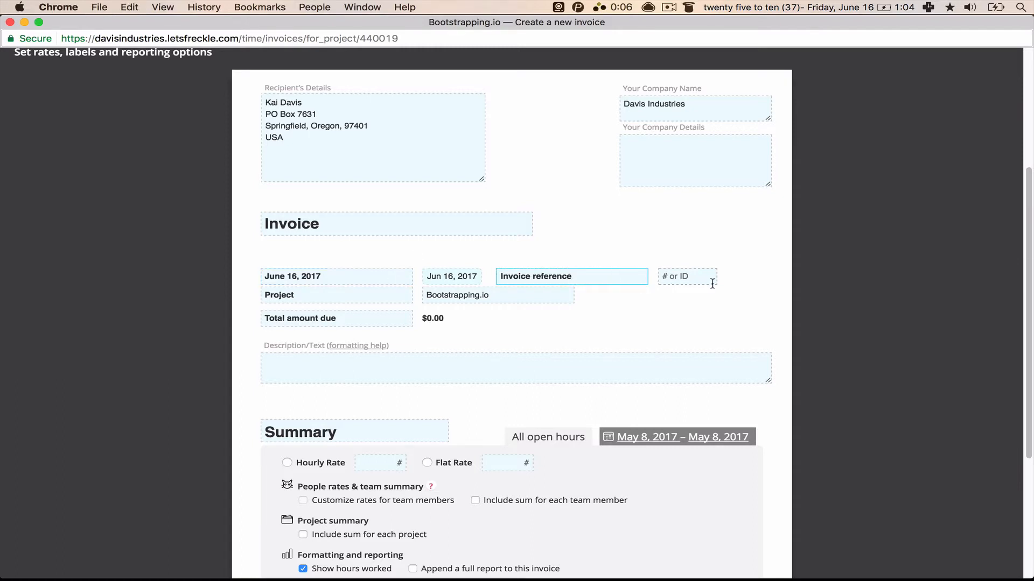
pyautogui.press('Tab')
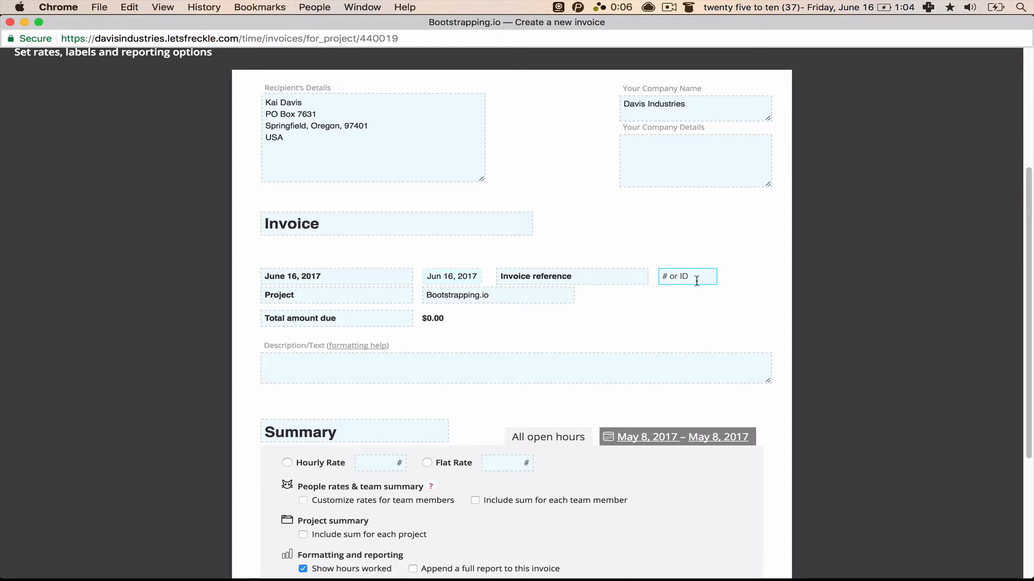
pyautogui.write('6676')
pyautogui.click(339, 297)
pyautogui.click(491, 296)
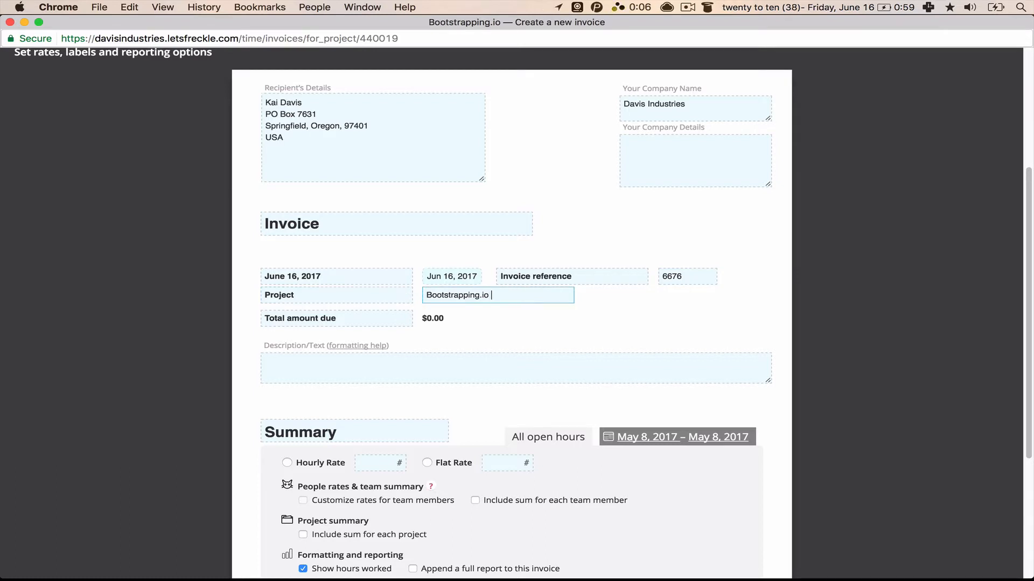
pyautogui.write('Newsletter')
pyautogui.click(429, 317)
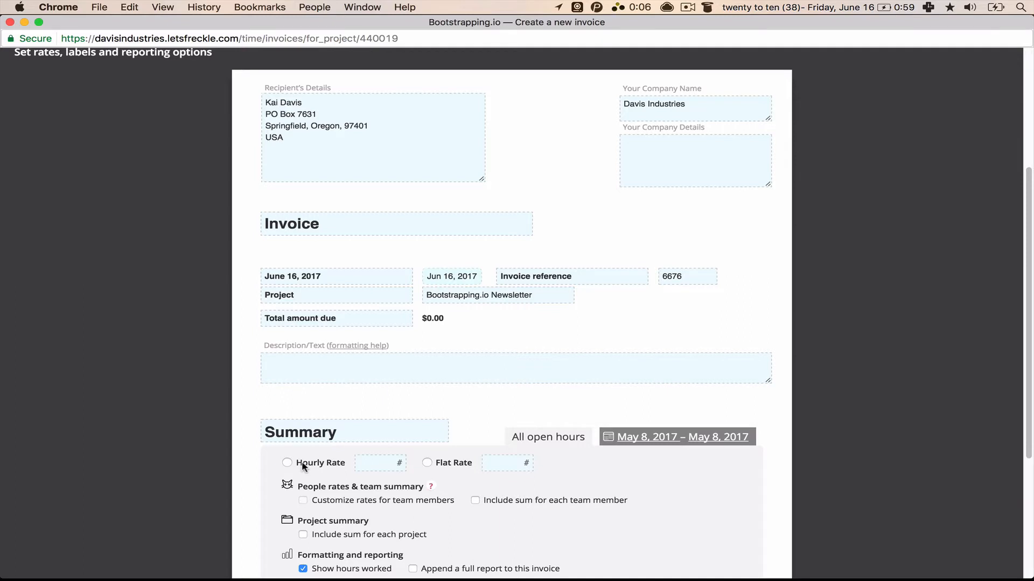
# Step: Bill the invoice at a 100 flat rate after briefly trying a 30 hourly rate
pyautogui.click(327, 368)
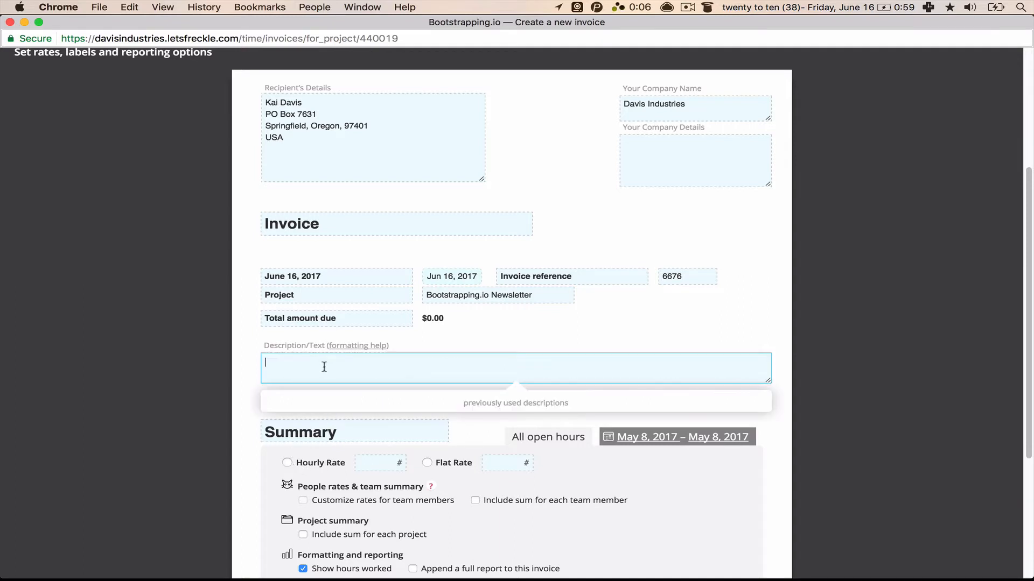
pyautogui.click(275, 461)
pyautogui.scroll(-3, 273, 461)
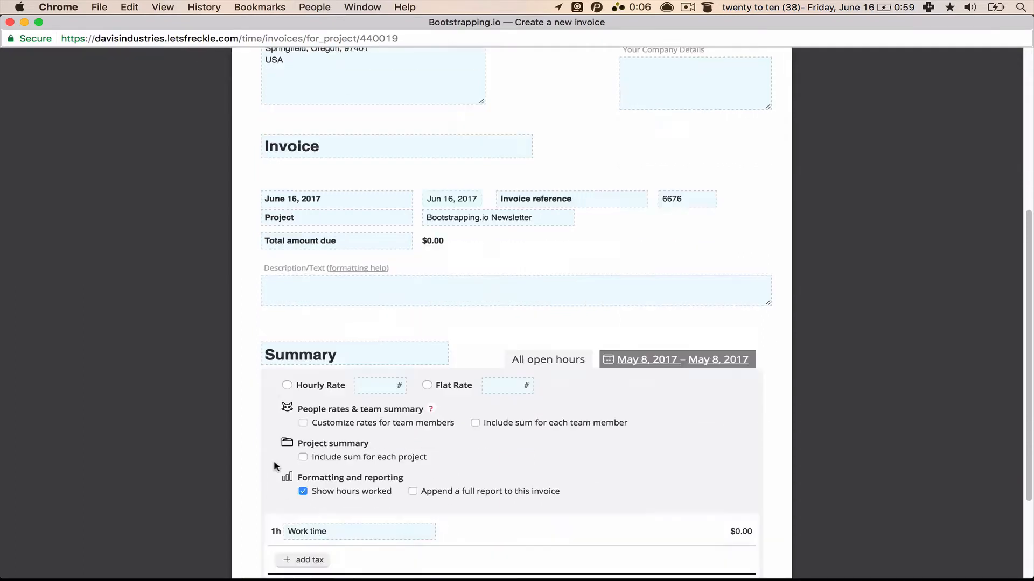
pyautogui.click(286, 384)
pyautogui.write('30')
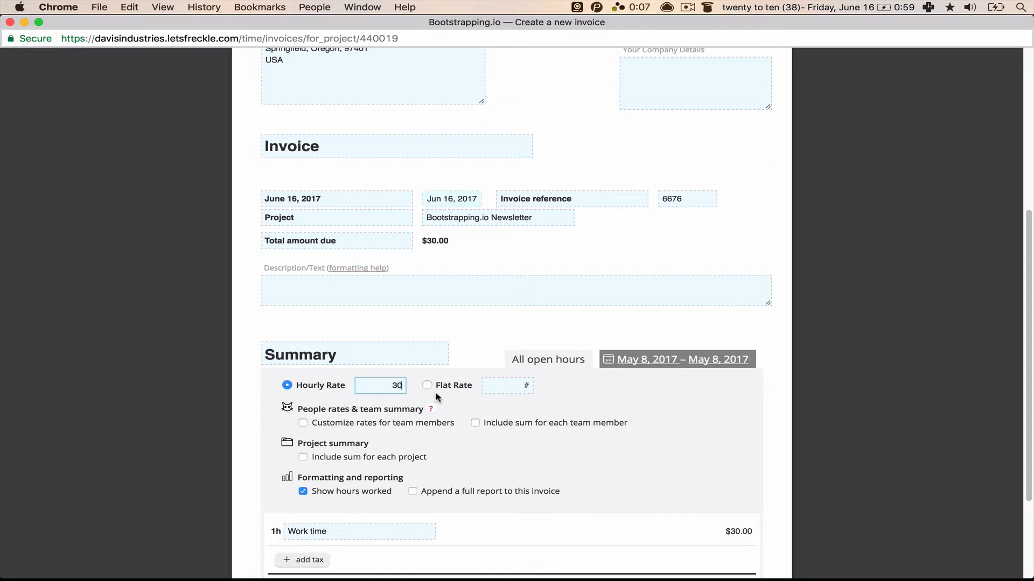
pyautogui.moveTo(426, 242); pyautogui.dragTo(452, 245)
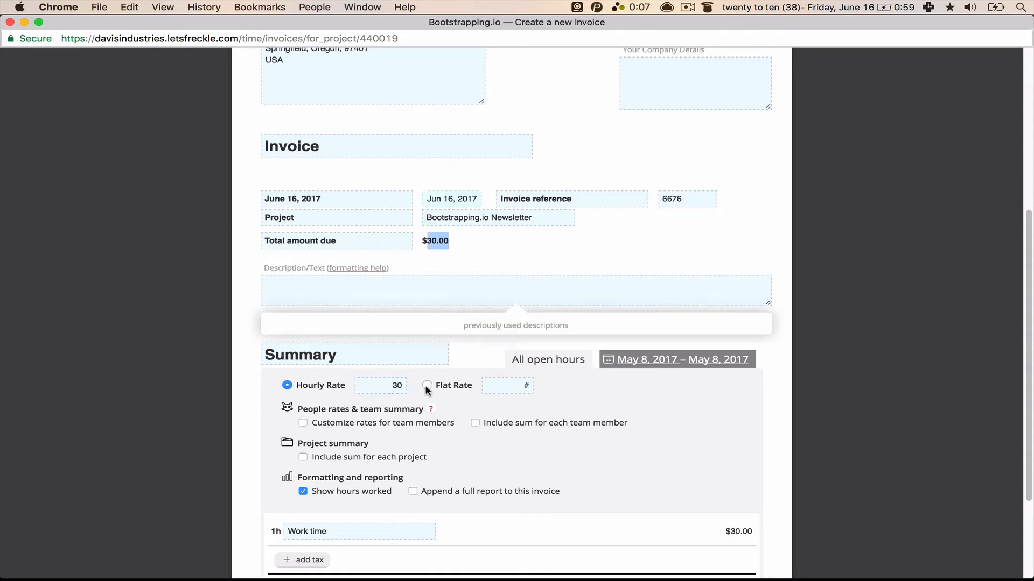
pyautogui.scroll(-1, 602, 495)
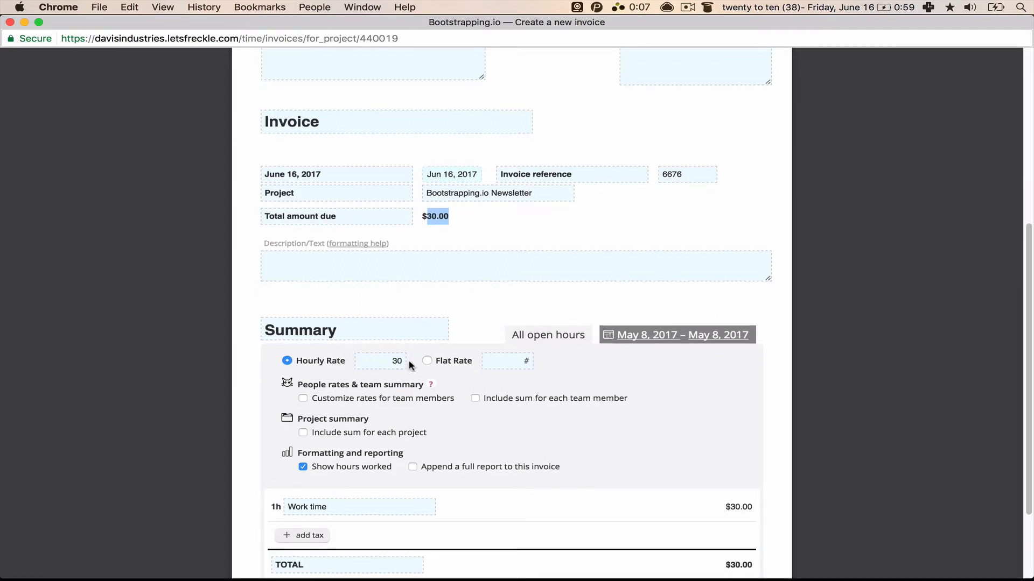
pyautogui.click(425, 361)
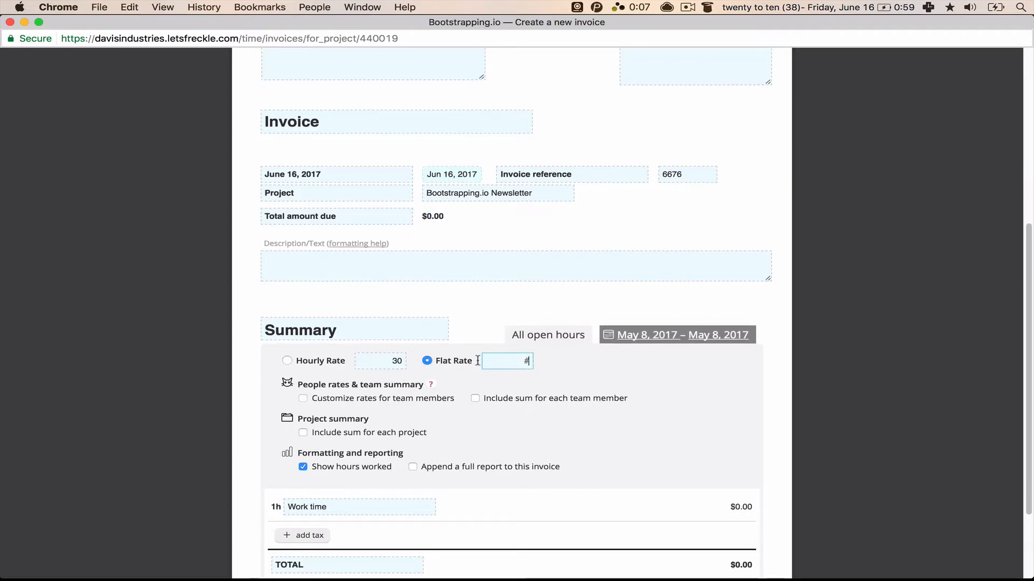
pyautogui.write('100')
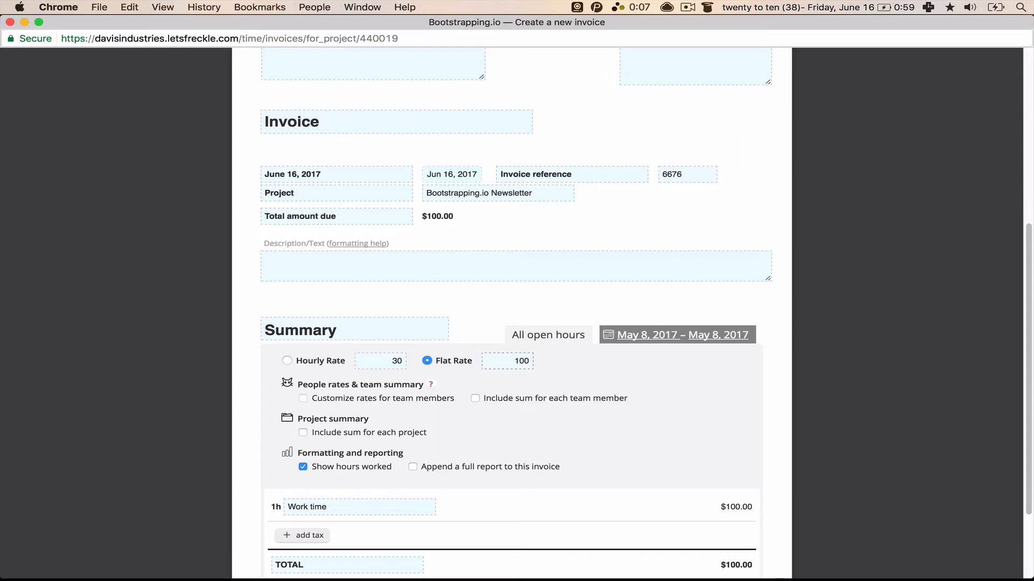
pyautogui.click(440, 239)
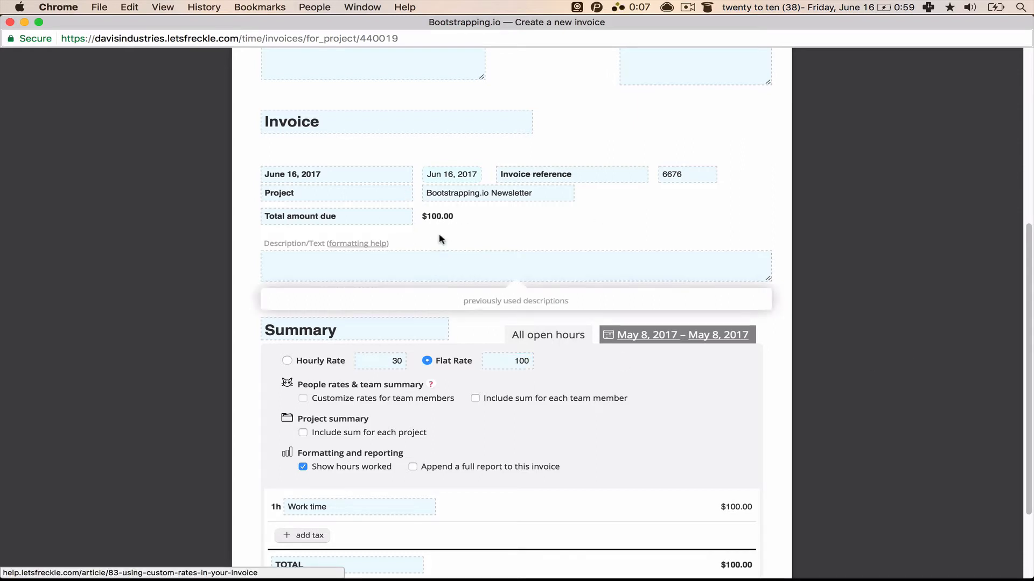
# Step: Hide the hours worked on the invoice, leaving the per-project sum off
pyautogui.scroll(-2, 441, 339)
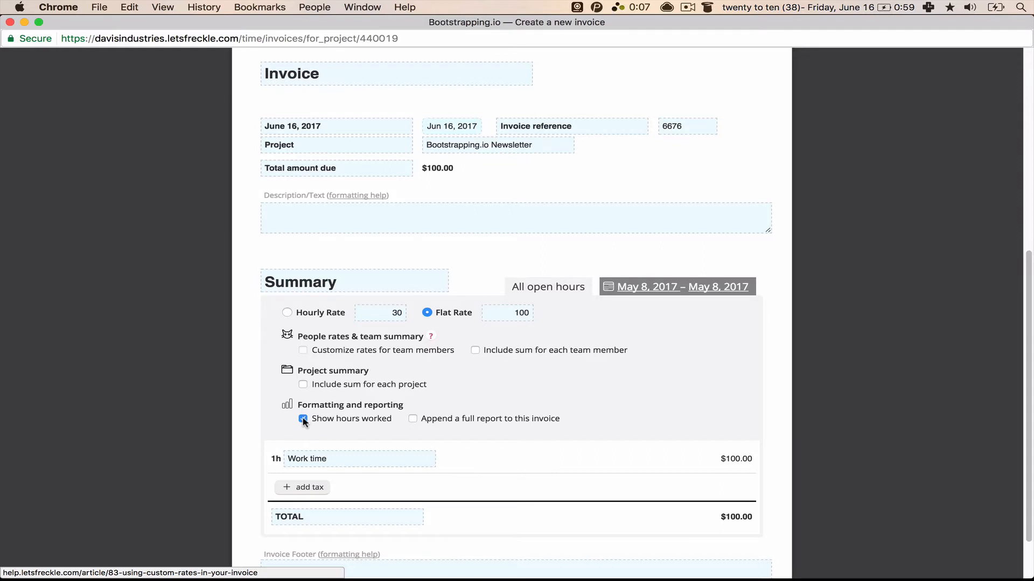
pyautogui.click(303, 420)
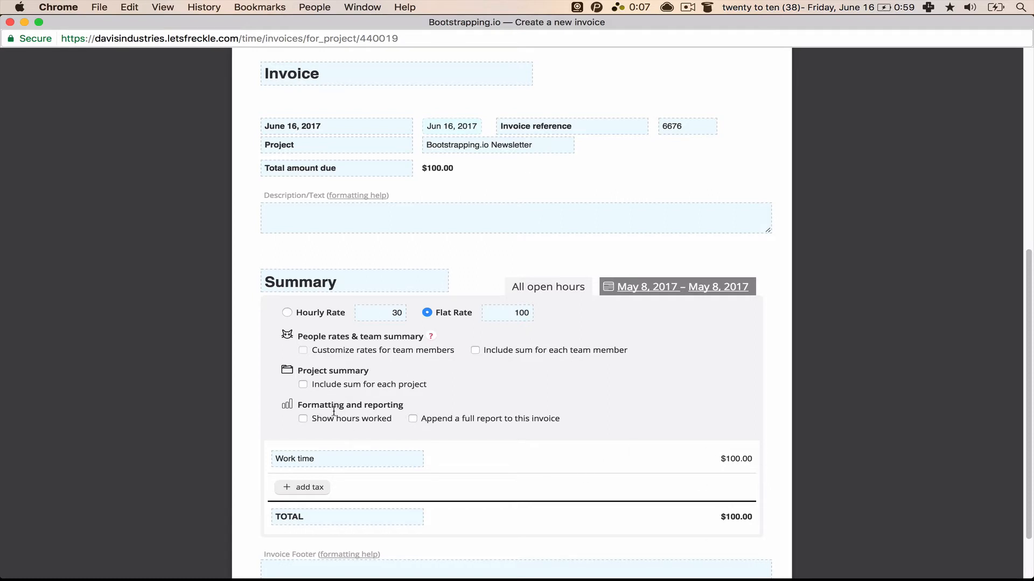
pyautogui.click(302, 385)
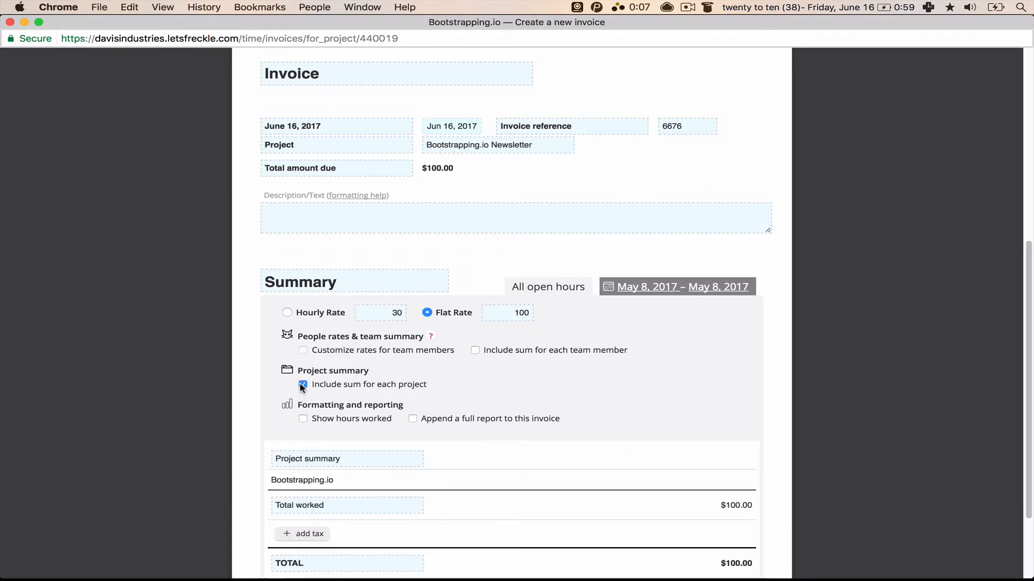
pyautogui.click(302, 384)
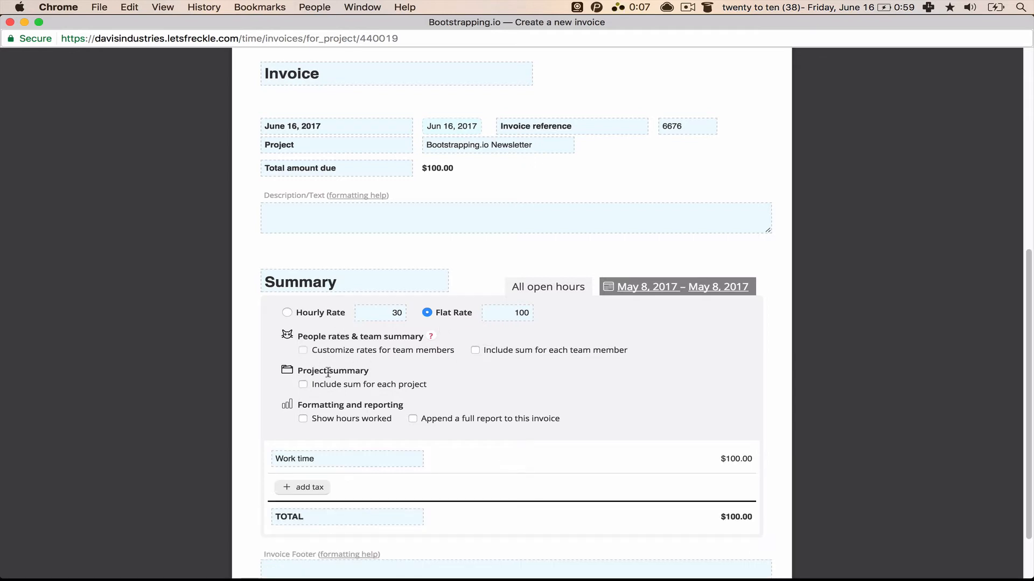
pyautogui.scroll(4, 379, 419)
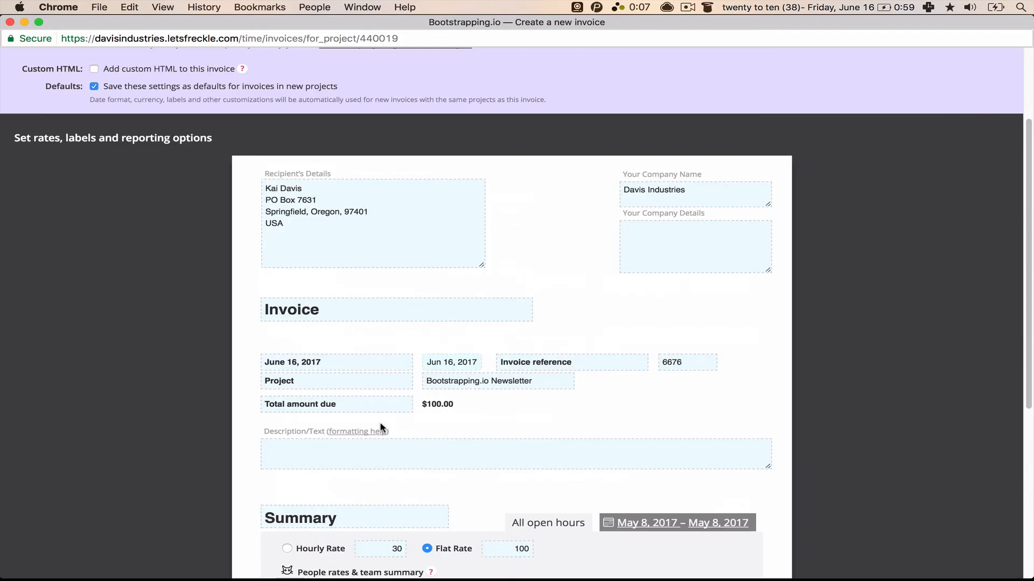
pyautogui.click(383, 419)
pyautogui.scroll(-3, 383, 419)
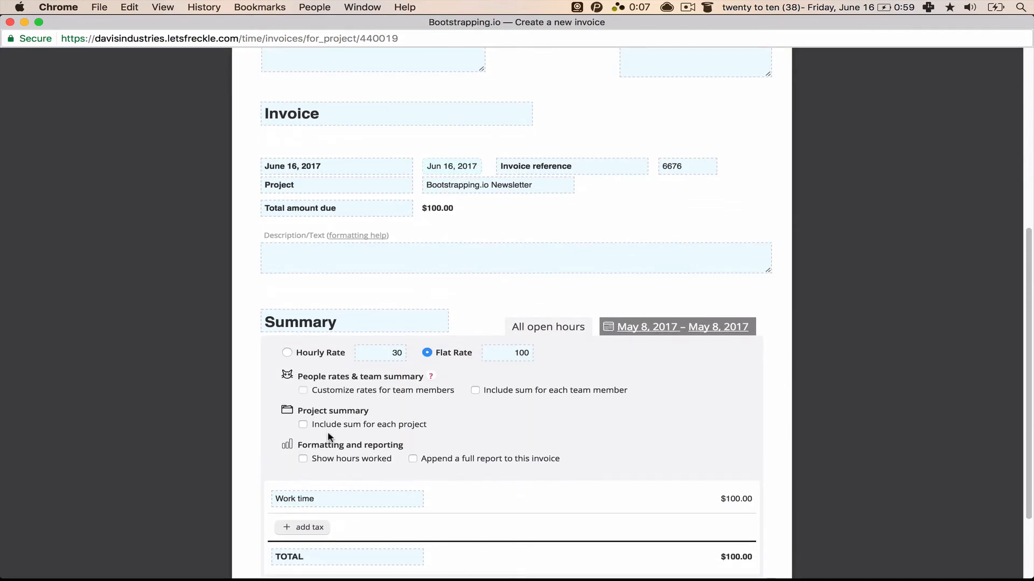
pyautogui.click(427, 352)
pyautogui.click(355, 461)
pyautogui.click(355, 461)
pyautogui.scroll(-1, 355, 464)
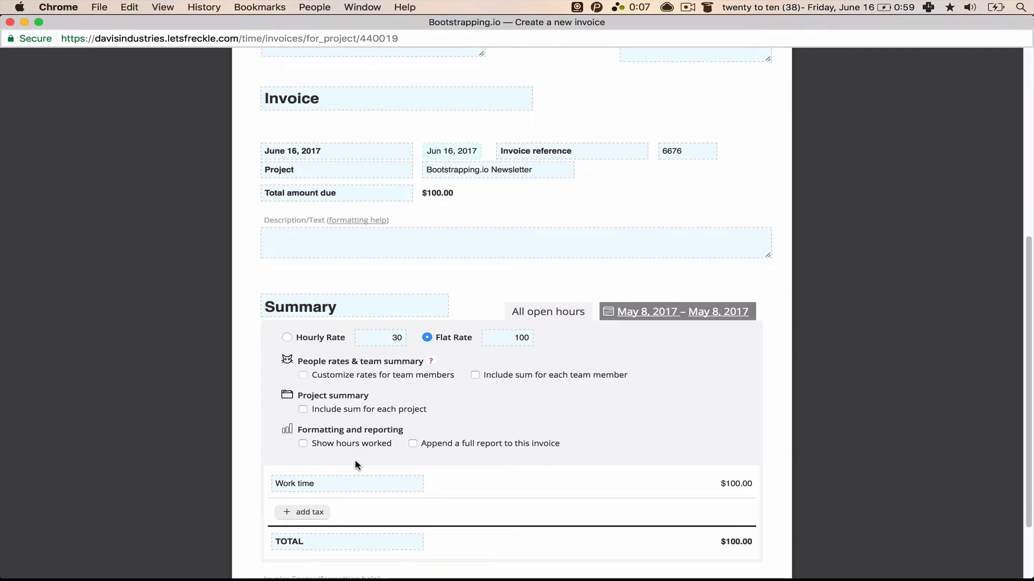
pyautogui.scroll(-3, 354, 460)
pyautogui.scroll(10, 354, 460)
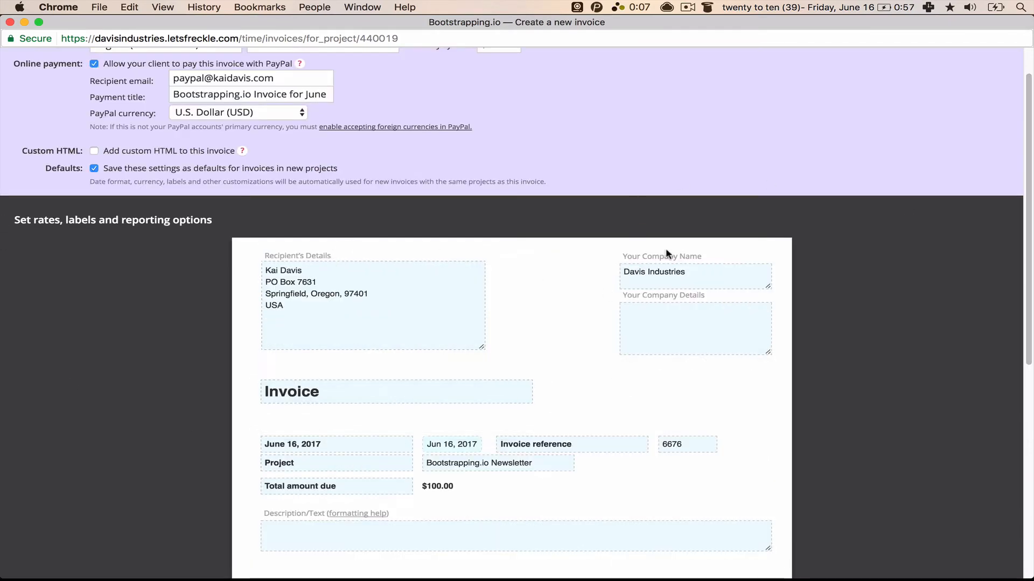
pyautogui.moveTo(319, 417)
pyautogui.scroll(-3, 397, 330)
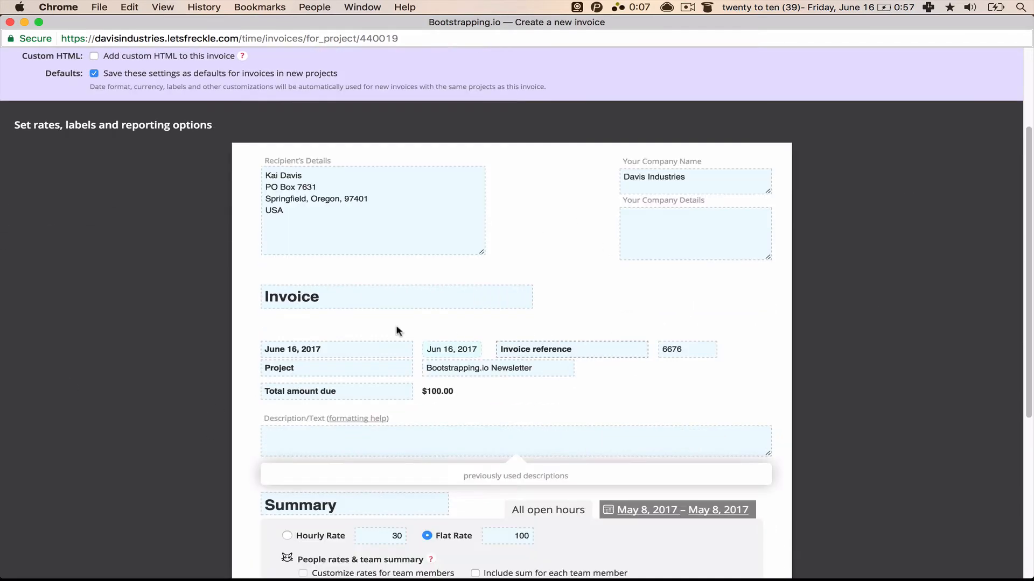
# Step: Enter the description 'Monthly invoice for Bootstrapping.io newsletter!'
pyautogui.click(416, 428)
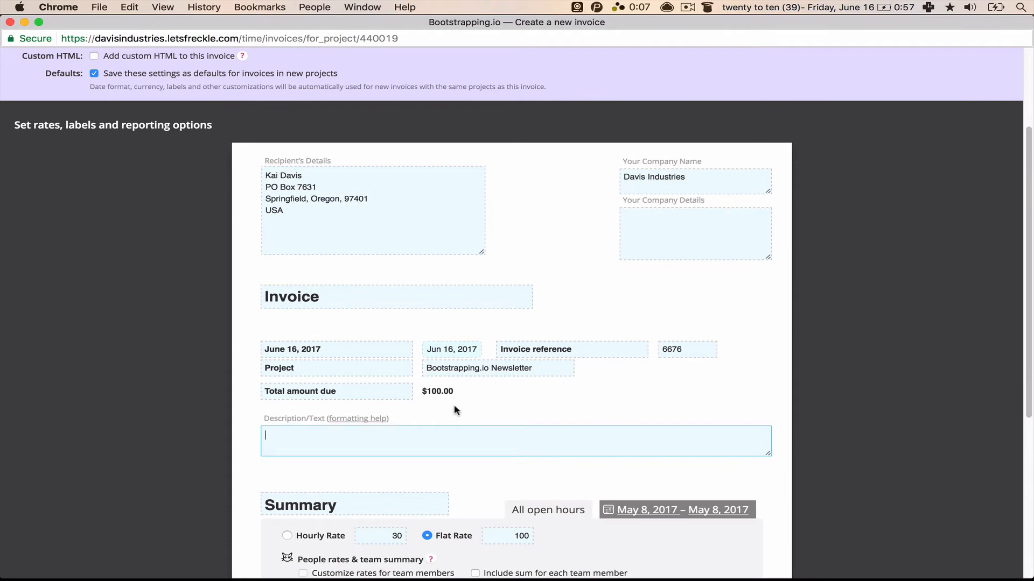
pyautogui.write('Monthly invoice for Bootstrap')
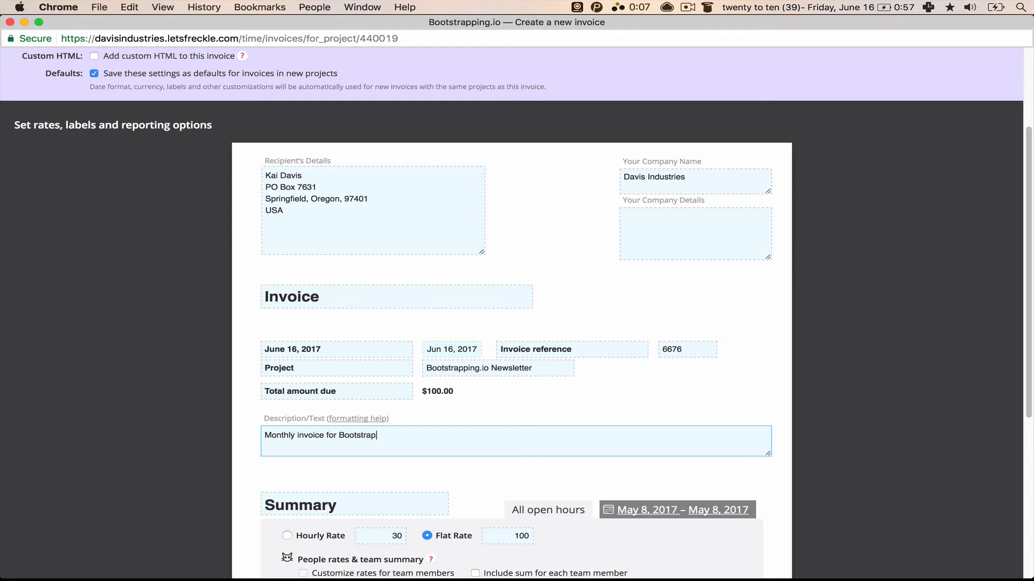
pyautogui.write('ping.io newsletter!')
pyautogui.scroll(-5, 570, 294)
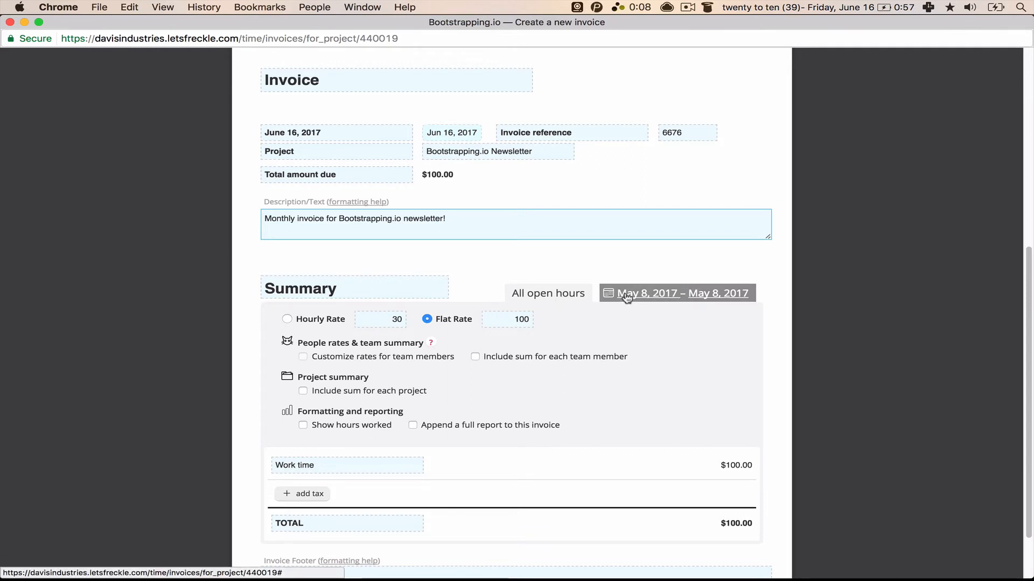
pyautogui.scroll(-3, 623, 296)
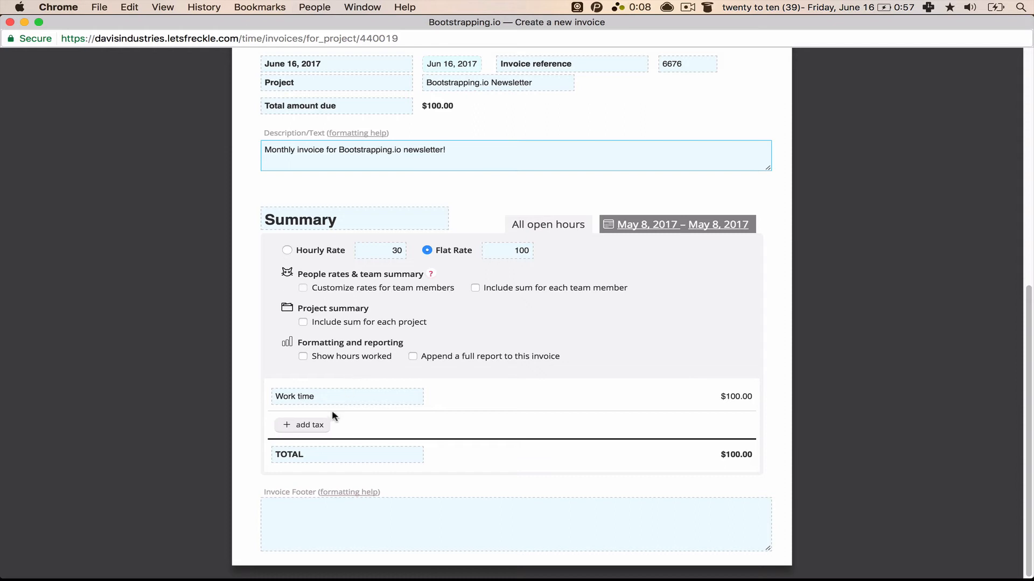
# Step: Rename the 'Work time' line item to 'Bootstrapping Newsletter Creation'
pyautogui.click(333, 397)
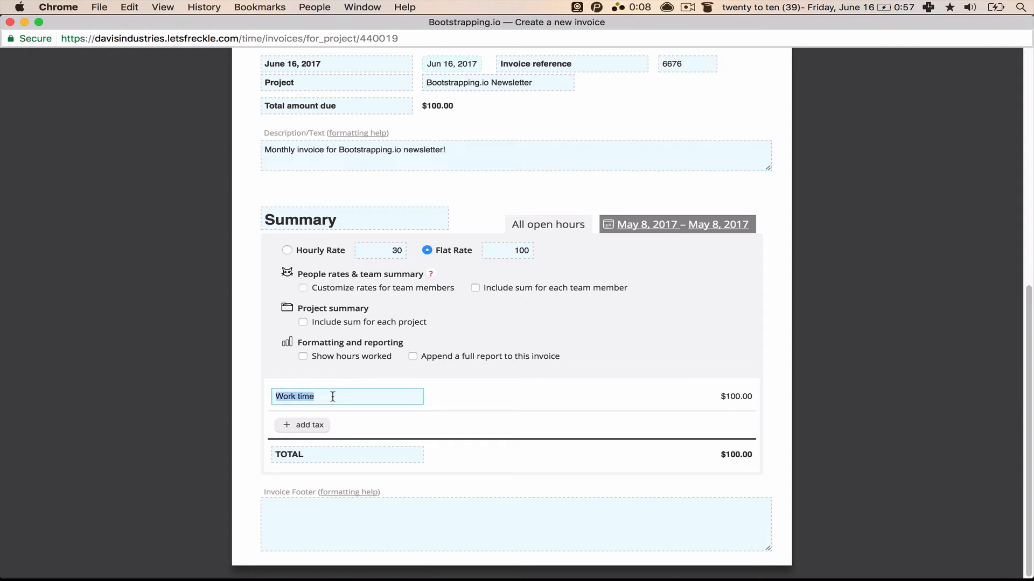
pyautogui.write('Bootstrapping Ne')
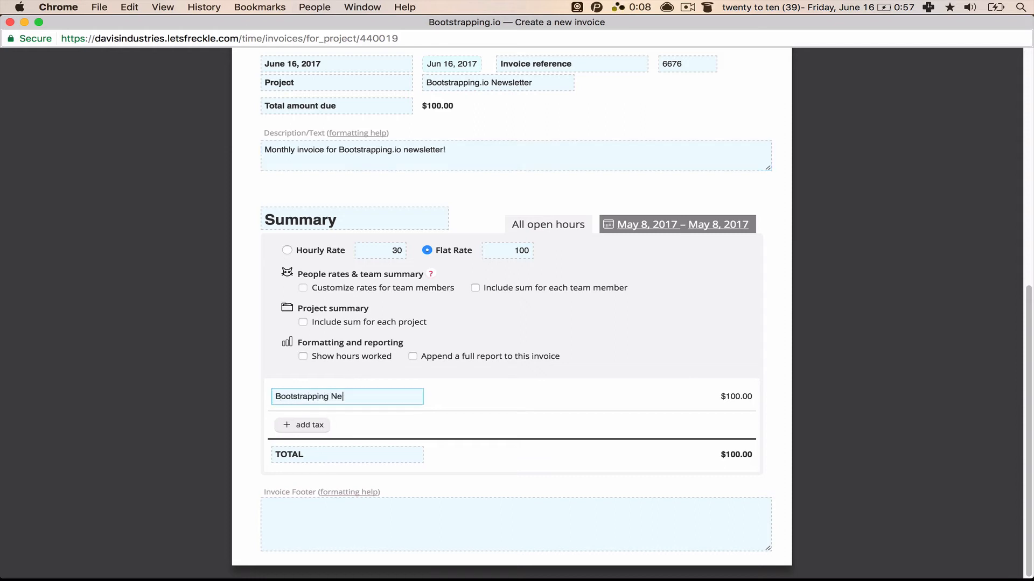
pyautogui.write('wsletter Creation')
pyautogui.click(86, 517)
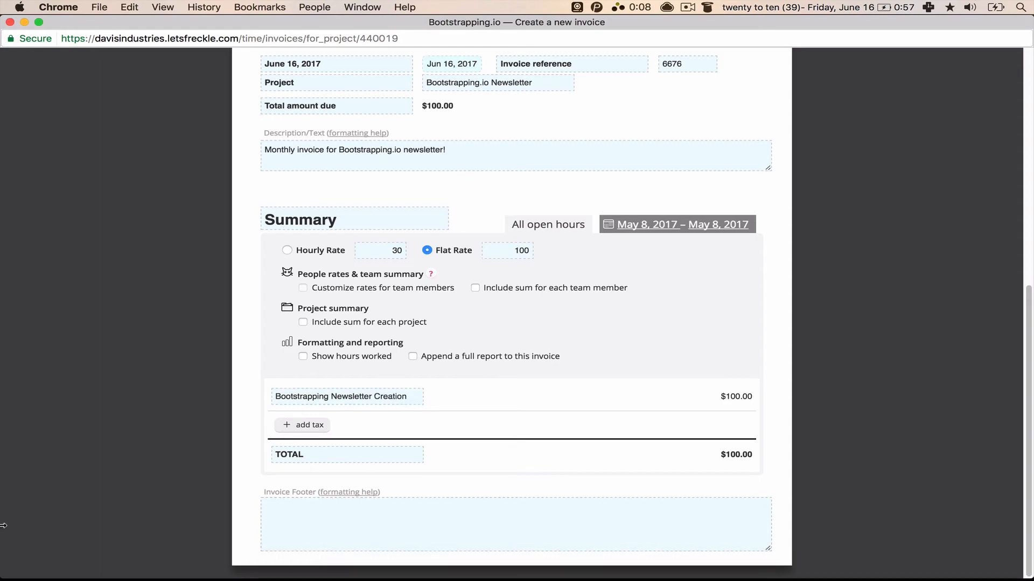
pyautogui.scroll(10, 86, 482)
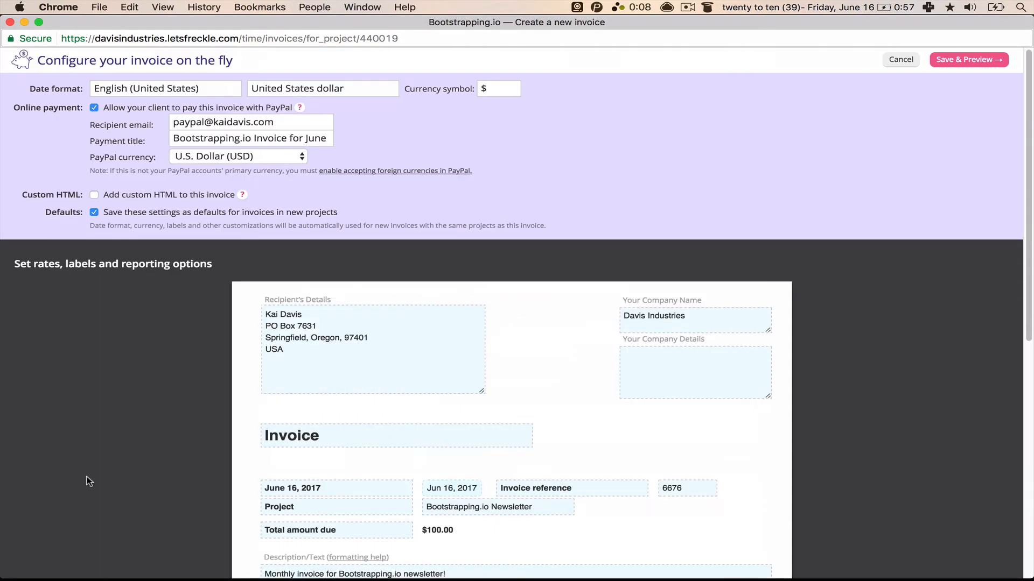
# Step: Save the invoice and review its total and PayPal placeholder in the preview
pyautogui.click(990, 61)
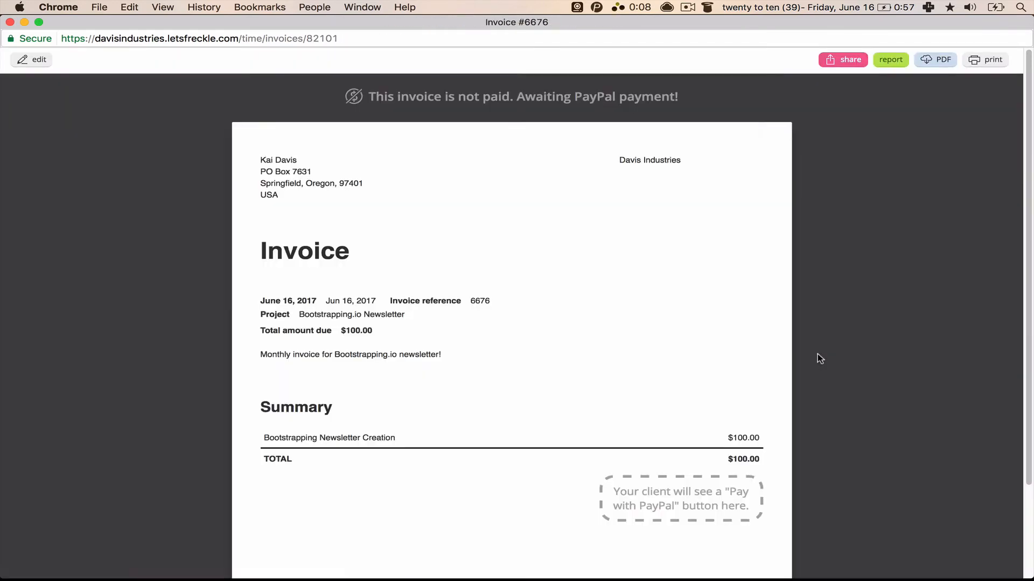
pyautogui.moveTo(292, 145); pyautogui.dragTo(317, 208)
pyautogui.scroll(-2, 316, 209)
pyautogui.tripleClick(306, 268)
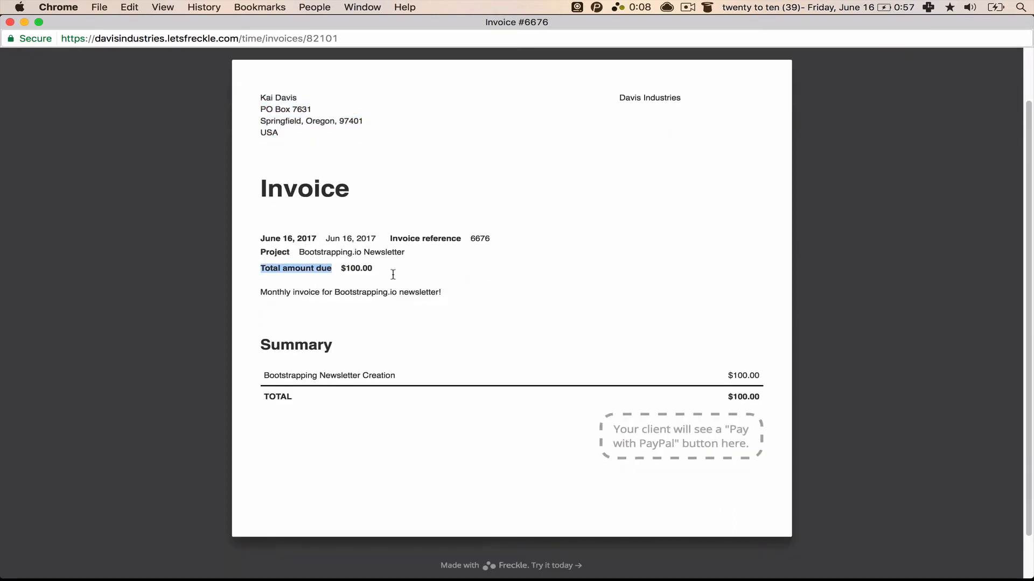
pyautogui.click(506, 319)
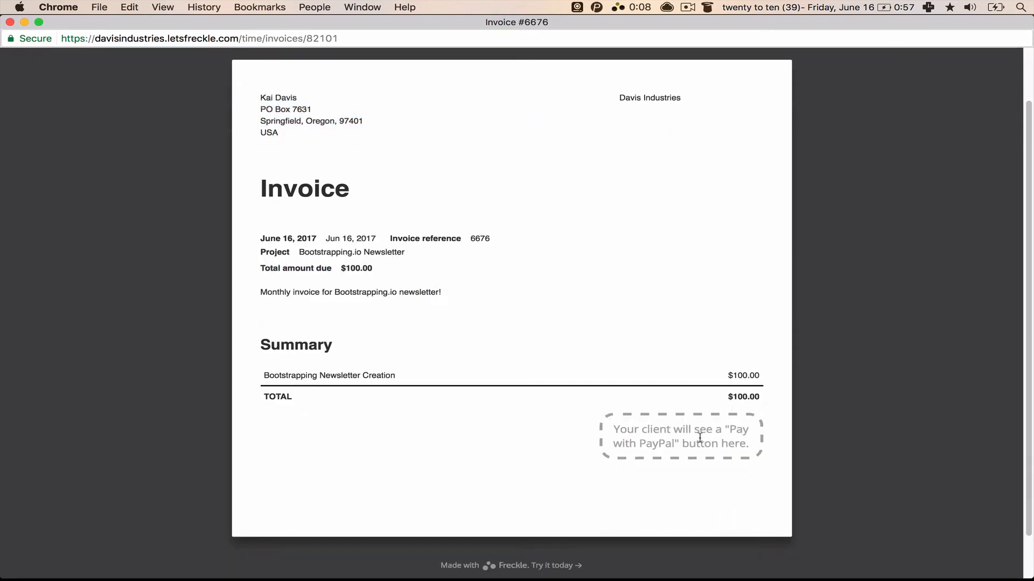
pyautogui.tripleClick(633, 431)
pyautogui.click(745, 449)
pyautogui.doubleClick(732, 442)
# Step: Finish reviewing the preview and reveal the invoice's private sharing link
pyautogui.scroll(2, 691, 361)
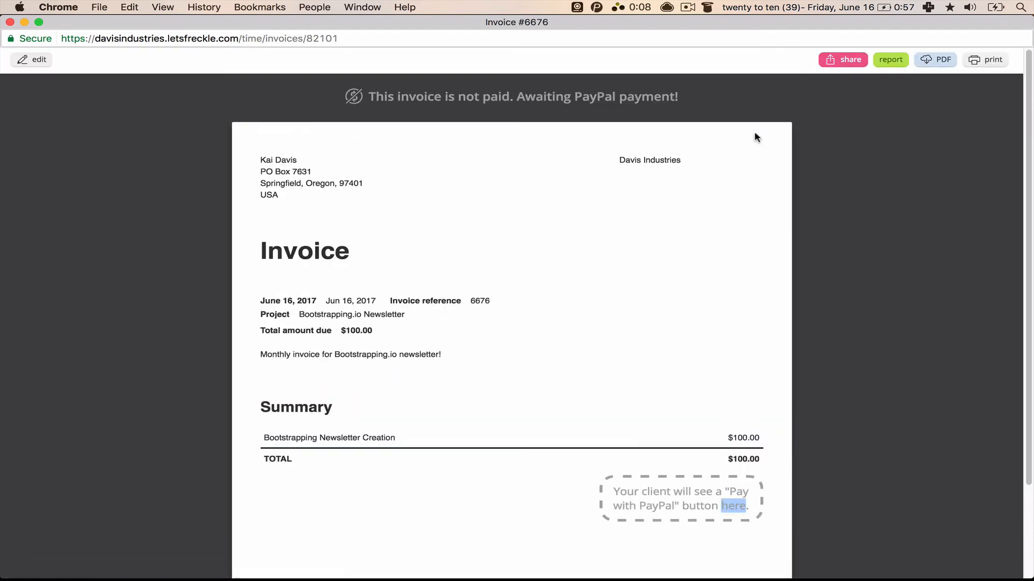
pyautogui.scroll(-3, 733, 273)
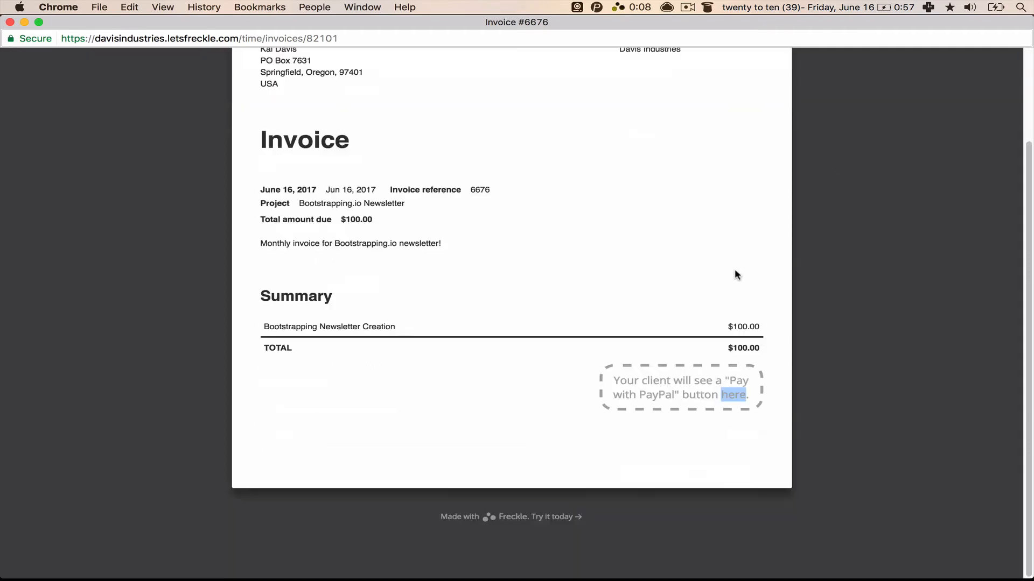
pyautogui.click(685, 406)
pyautogui.doubleClick(683, 380)
pyautogui.click(803, 332)
pyautogui.scroll(3, 803, 331)
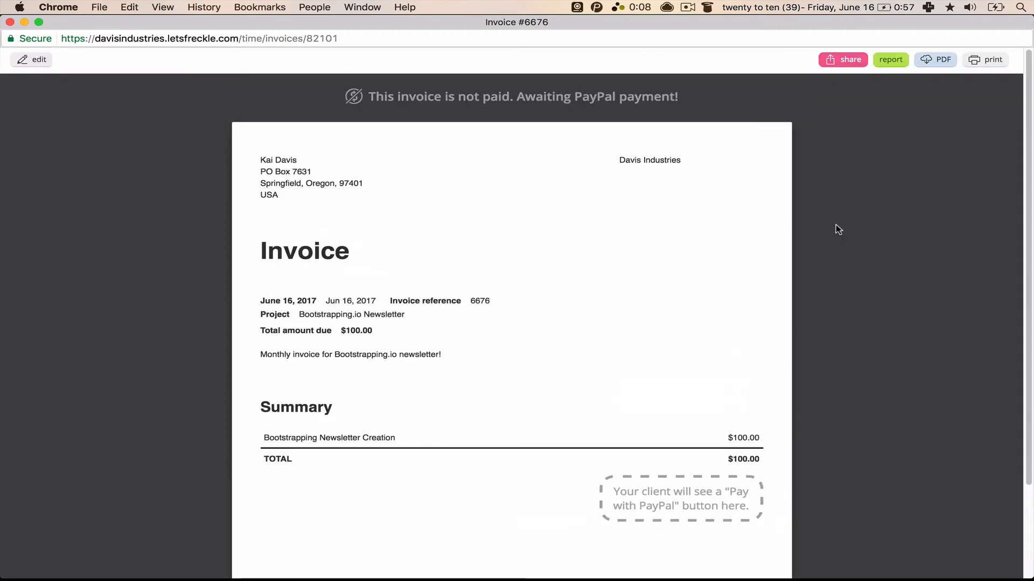
pyautogui.click(849, 60)
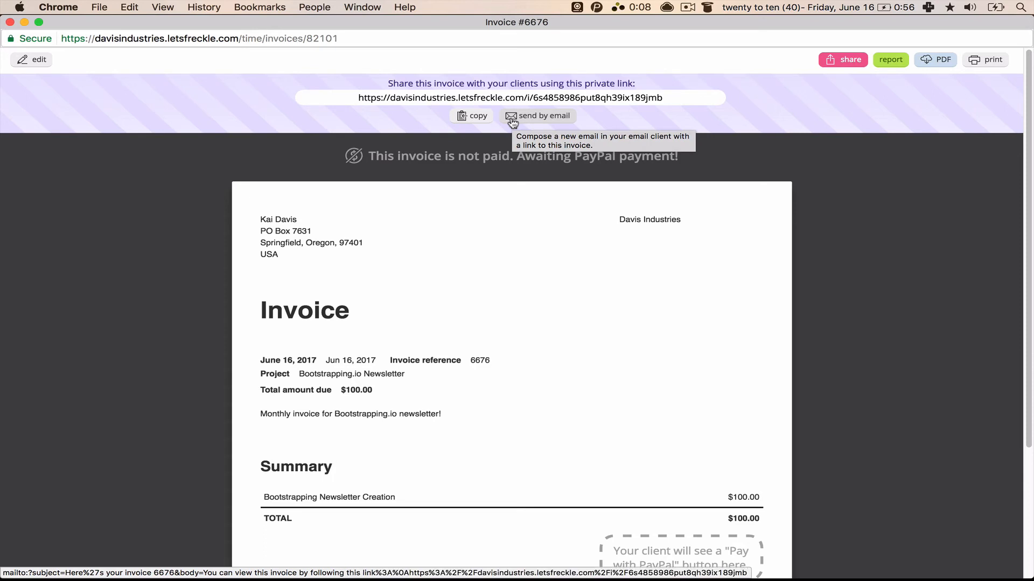
# Step: Copy the invoice's private link and view the time report behind it
pyautogui.click(463, 118)
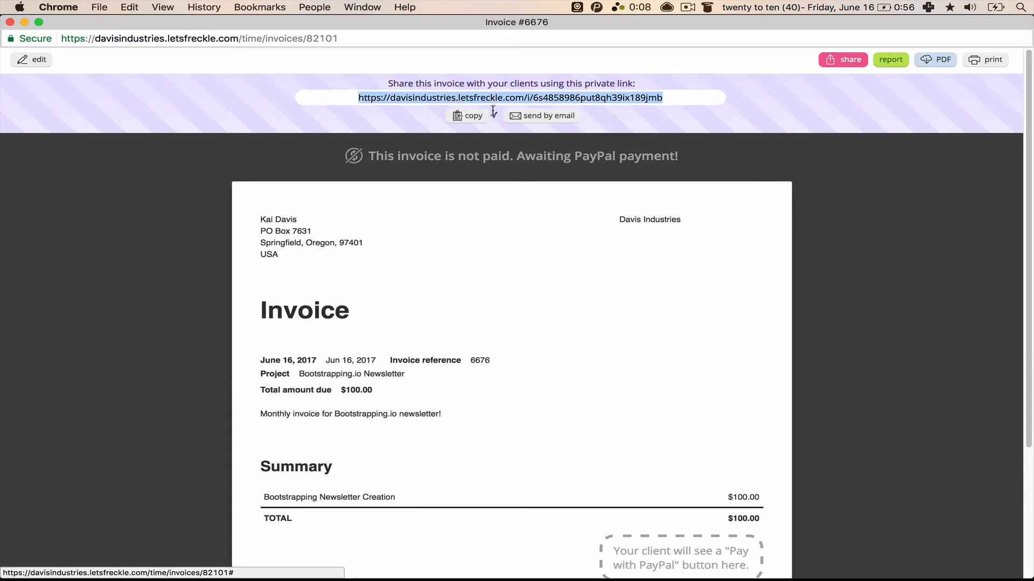
pyautogui.click(883, 60)
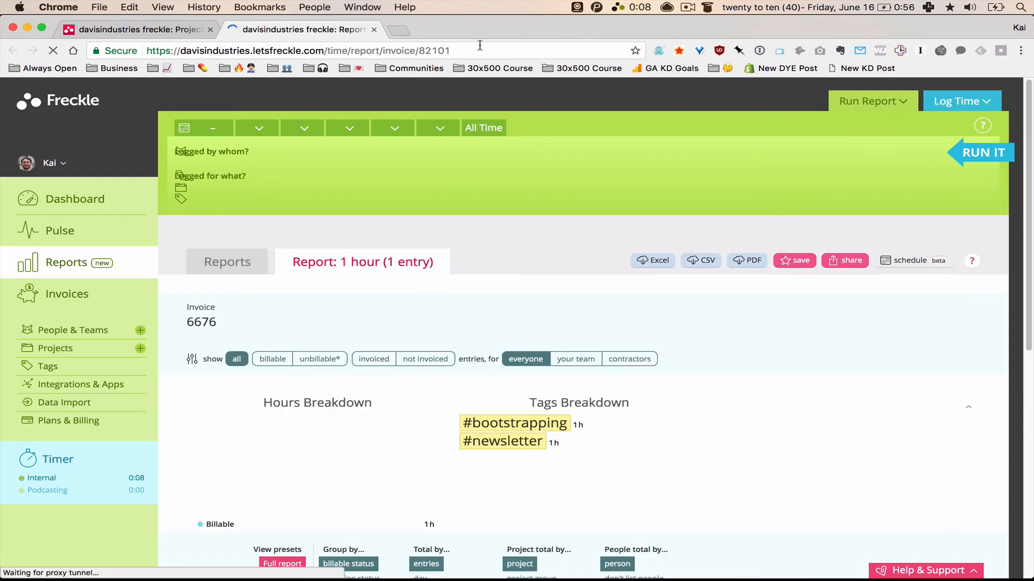
pyautogui.press('super+grave')
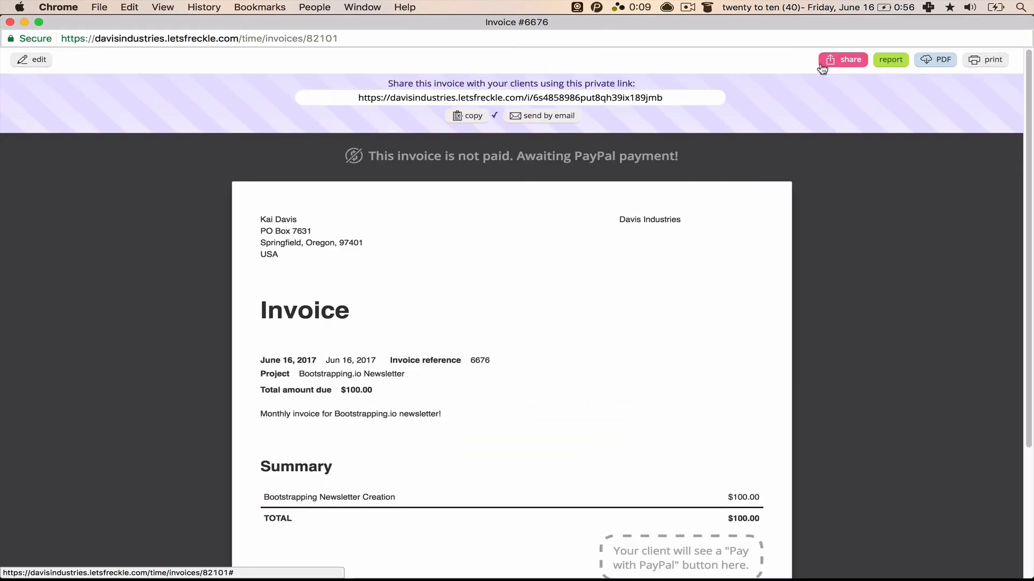
# Step: Open invoice #6676 for editing, then close the editing window
pyautogui.click(32, 62)
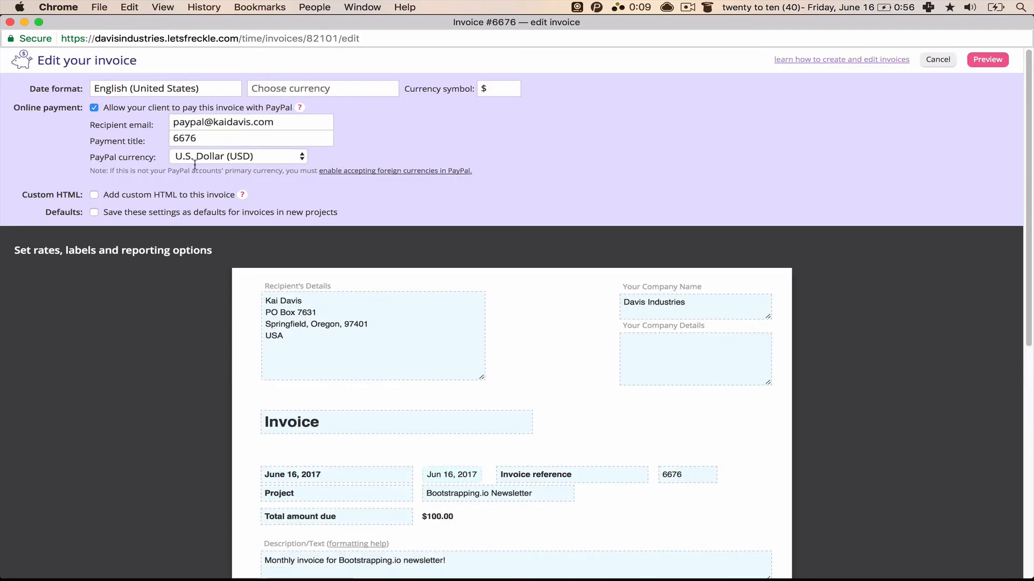
pyautogui.scroll(-10, 237, 211)
pyautogui.scroll(10, 237, 212)
pyautogui.press('super+w')
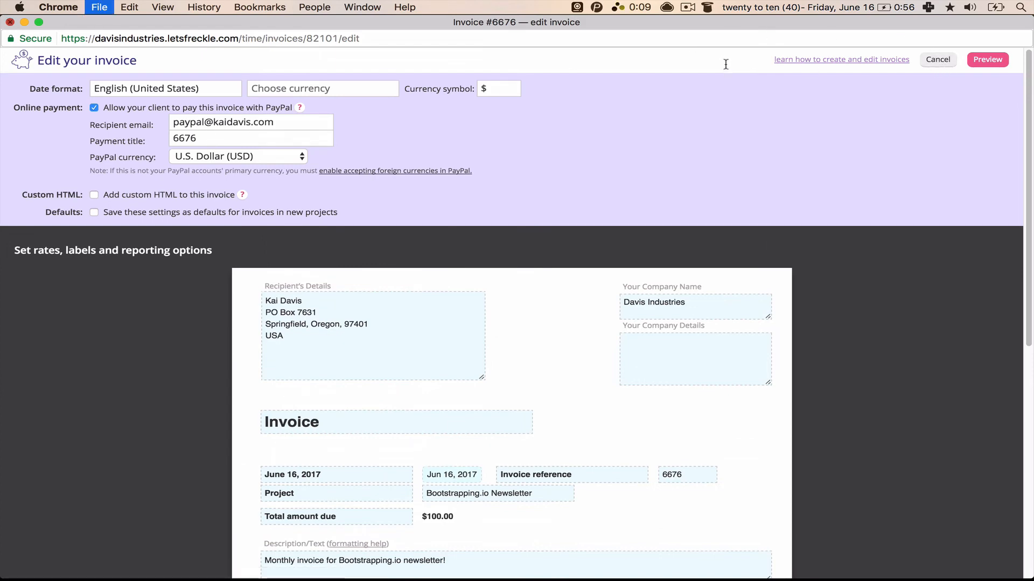
# Step: Load the copied invoice link, including in a private browsing window
pyautogui.click(400, 51)
pyautogui.press('super+v')
pyautogui.press('Return')
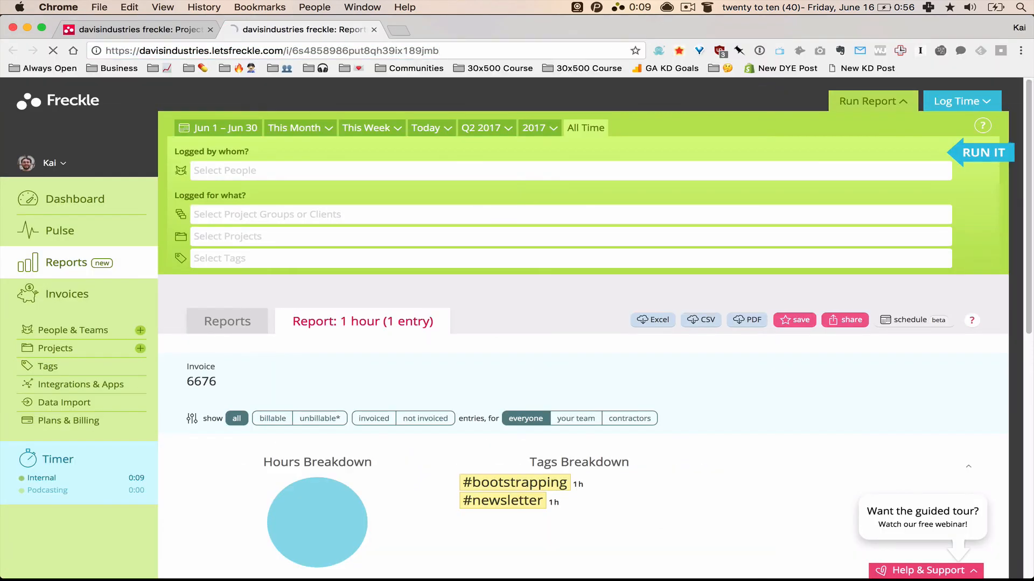
pyautogui.press('super+shift+n')
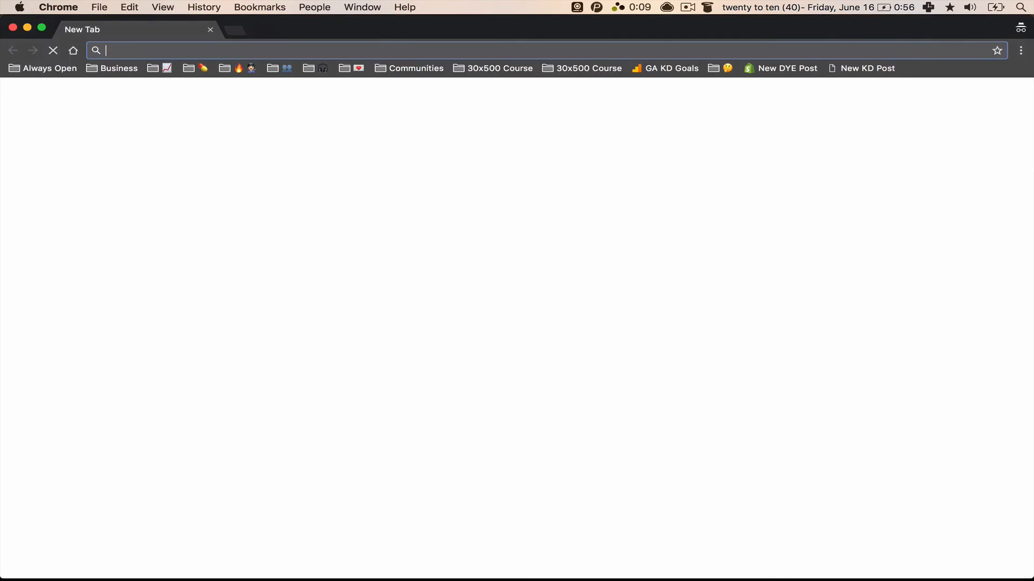
pyautogui.press('super+v')
pyautogui.press('Return')
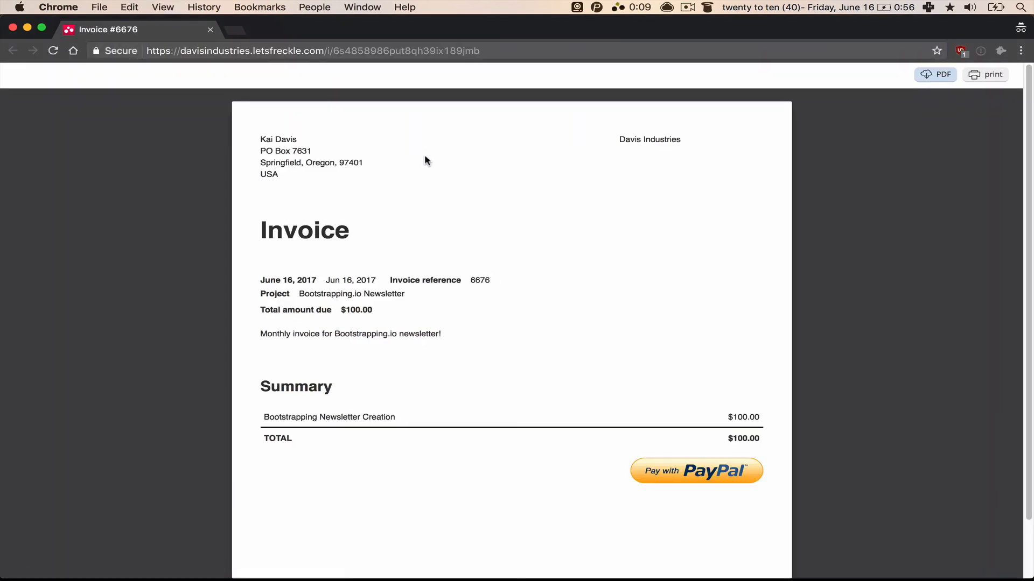
# Step: Review the client-view invoice's addresses, total and summary, then close the tab
pyautogui.moveTo(257, 133); pyautogui.dragTo(643, 151)
pyautogui.click(694, 165)
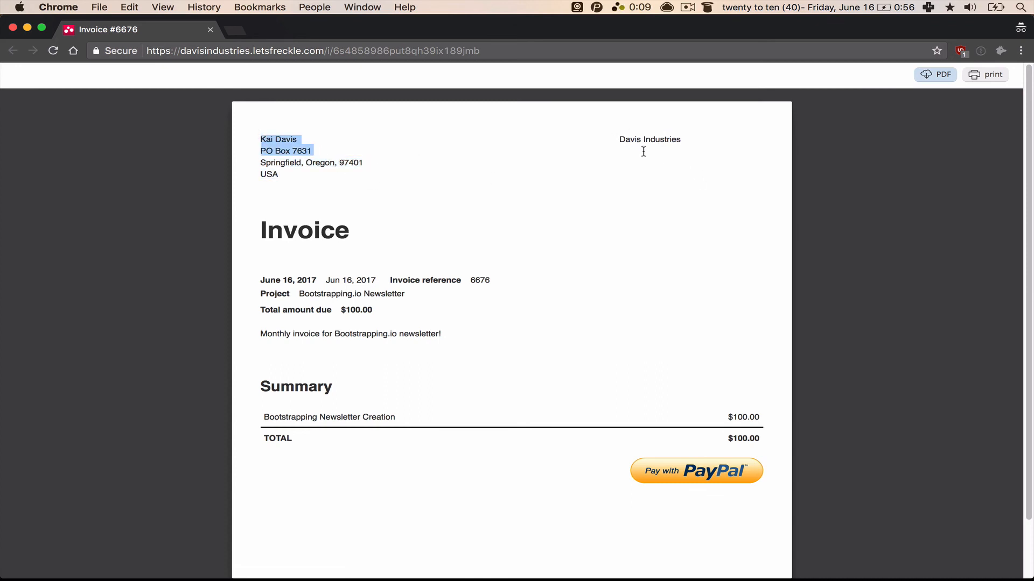
pyautogui.click(280, 241)
pyautogui.moveTo(280, 216); pyautogui.dragTo(422, 240)
pyautogui.click(343, 248)
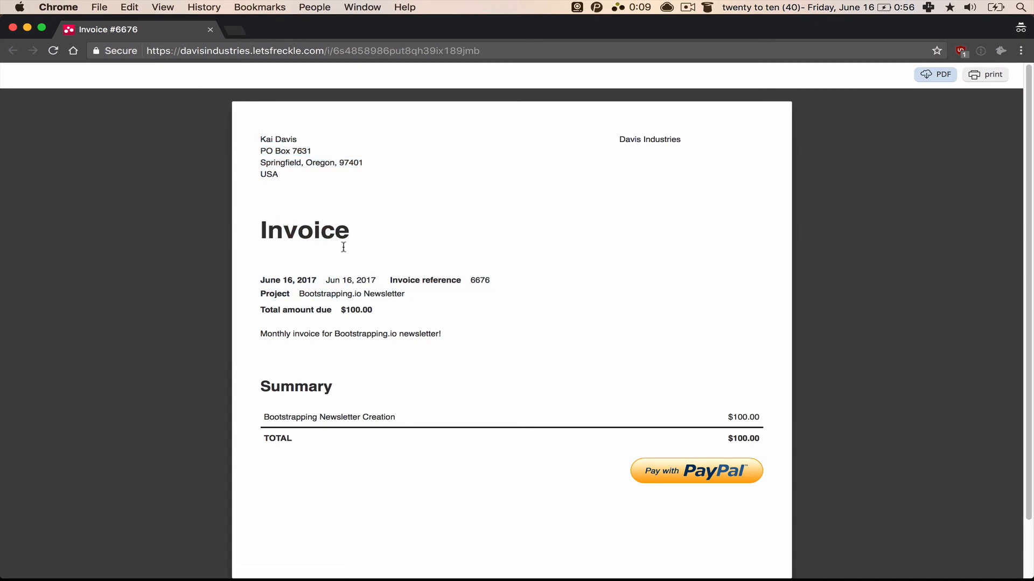
pyautogui.moveTo(438, 310); pyautogui.dragTo(492, 330)
pyautogui.click(494, 344)
pyautogui.scroll(-2, 458, 341)
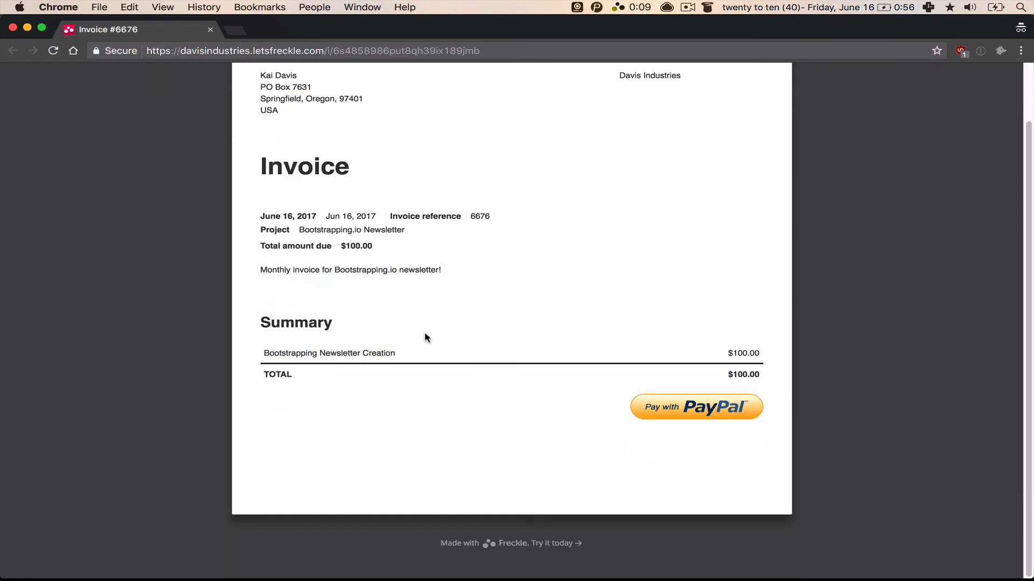
pyautogui.moveTo(425, 337); pyautogui.dragTo(589, 402)
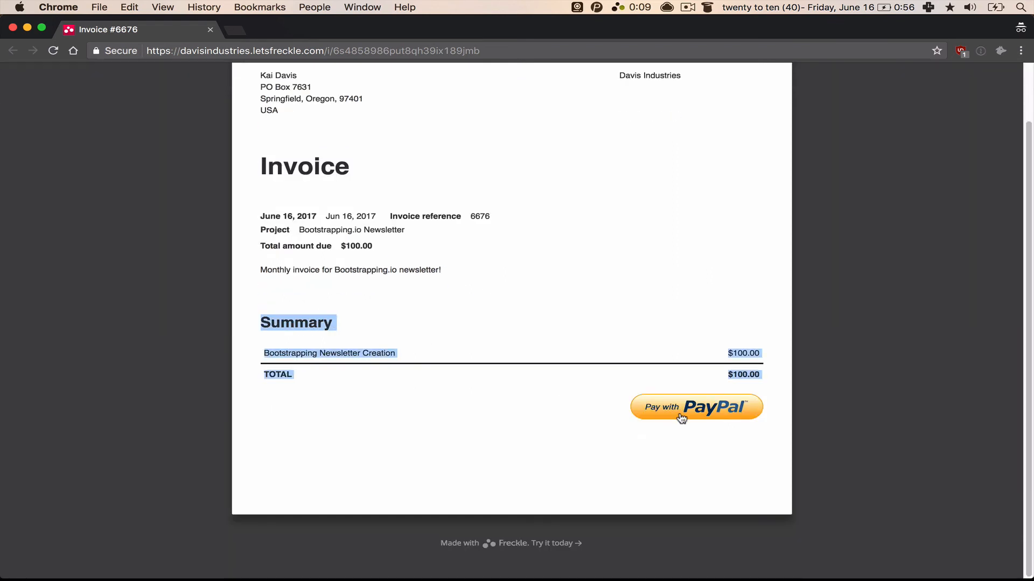
pyautogui.click(554, 306)
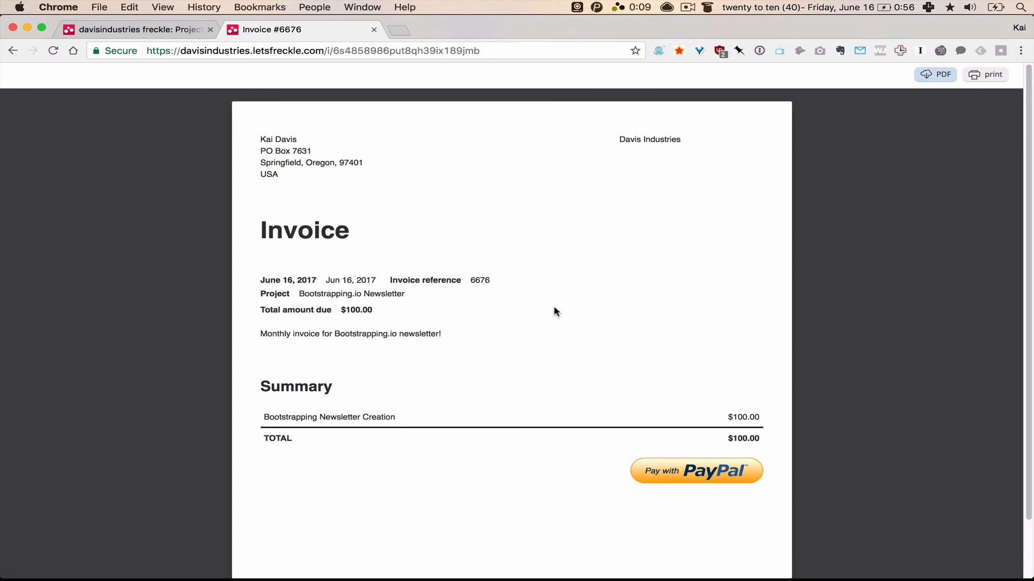
pyautogui.press('super+w')
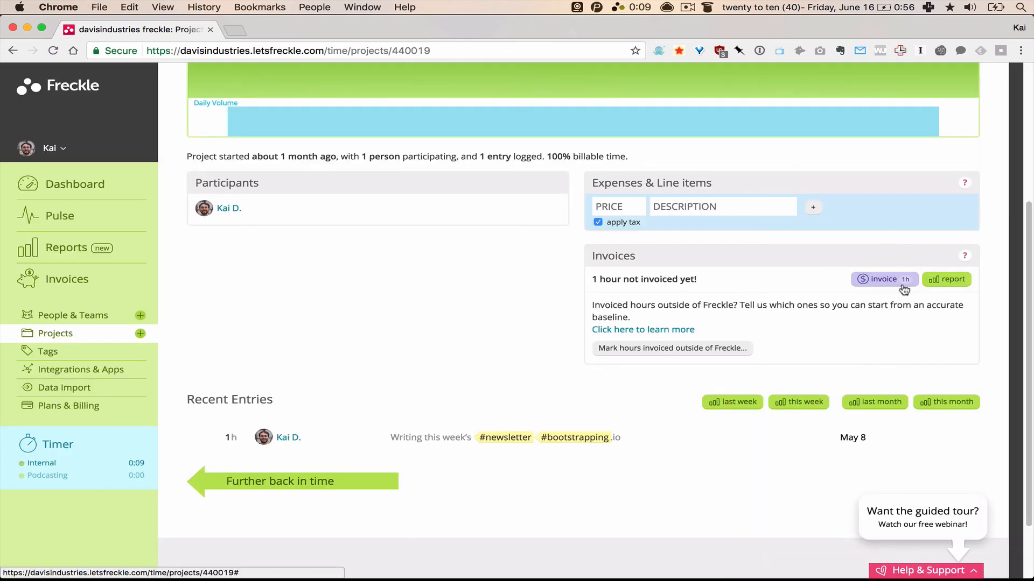
# Step: Start invoice 6677 for the uninvoiced Bootstrapping.io hour with Add custom HTML enabled
pyautogui.click(898, 280)
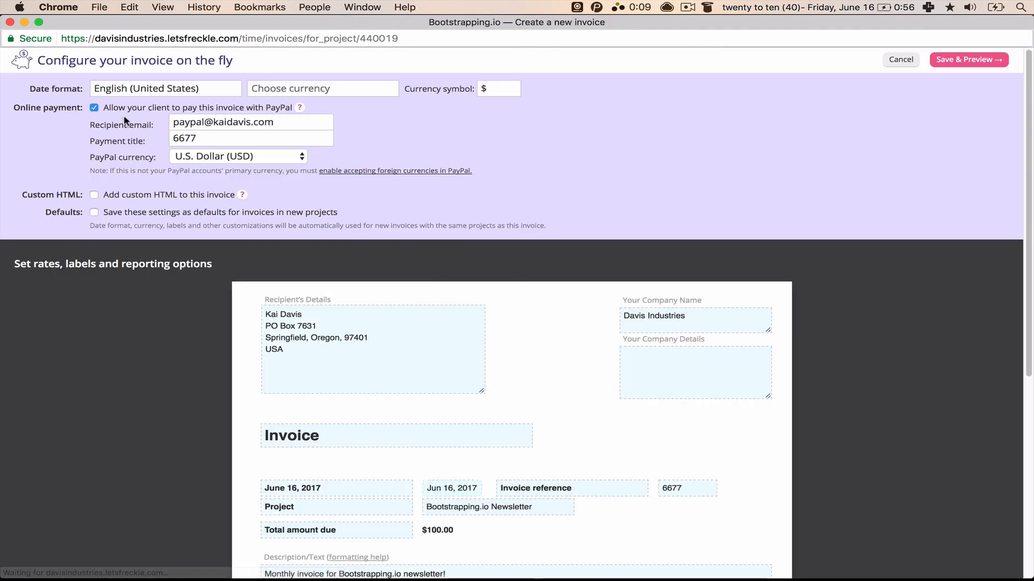
pyautogui.click(129, 195)
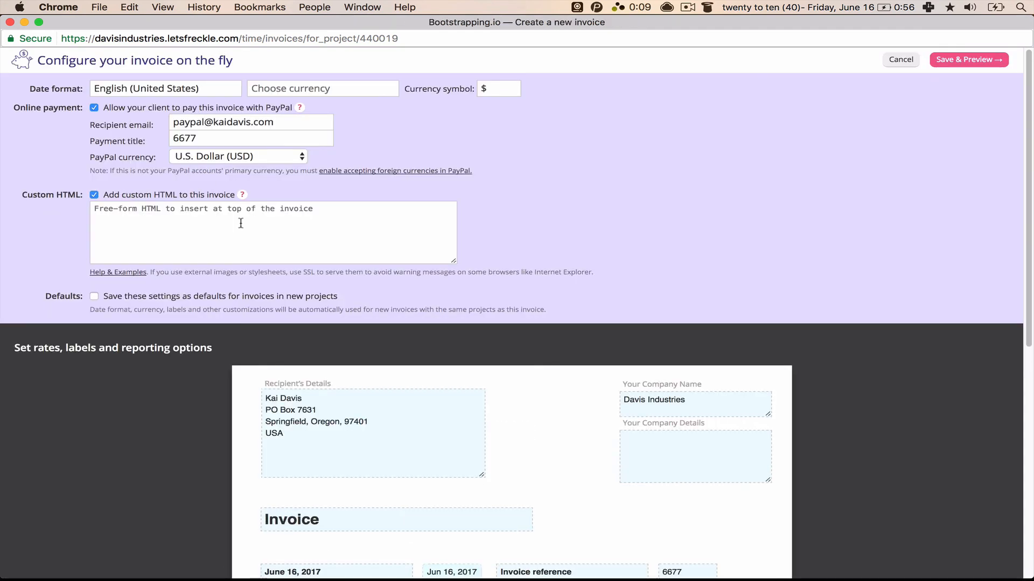
pyautogui.scroll(-3, 450, 358)
pyautogui.moveTo(448, 354)
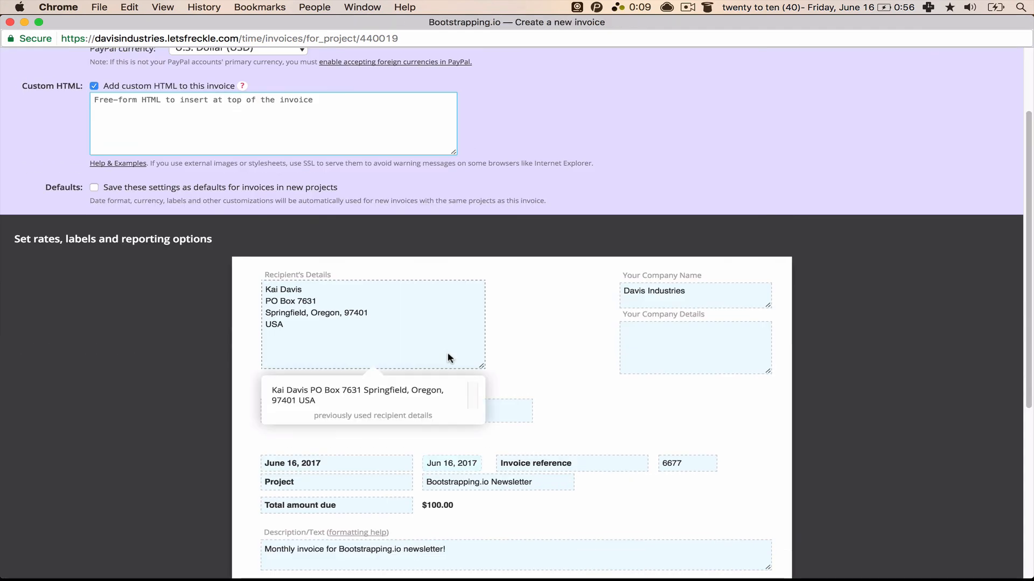
pyautogui.scroll(-5, 242, 300)
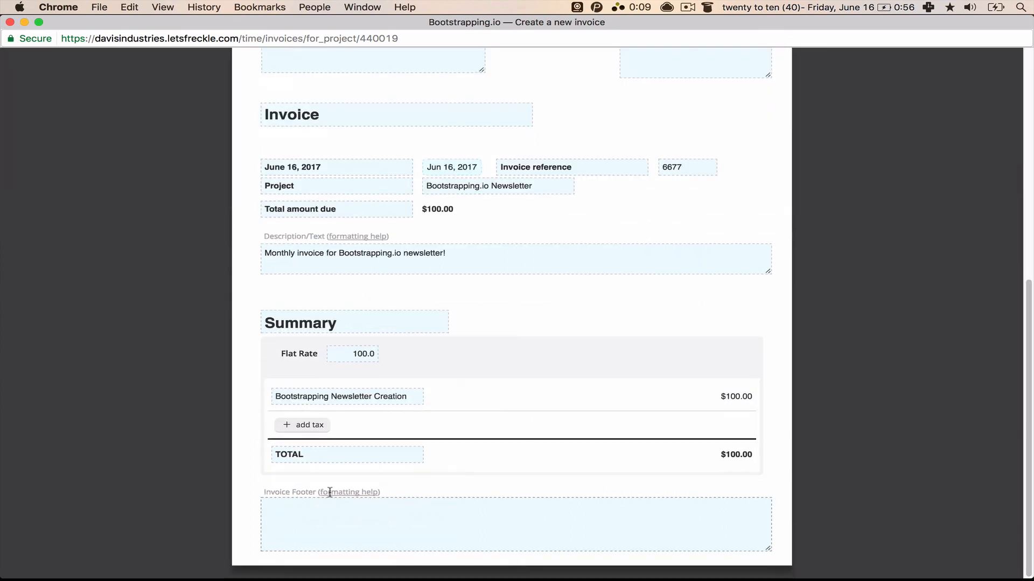
# Step: Begin editing the Invoice Footer after checking the invoice formatting help, then review the prefilled form
pyautogui.click(348, 527)
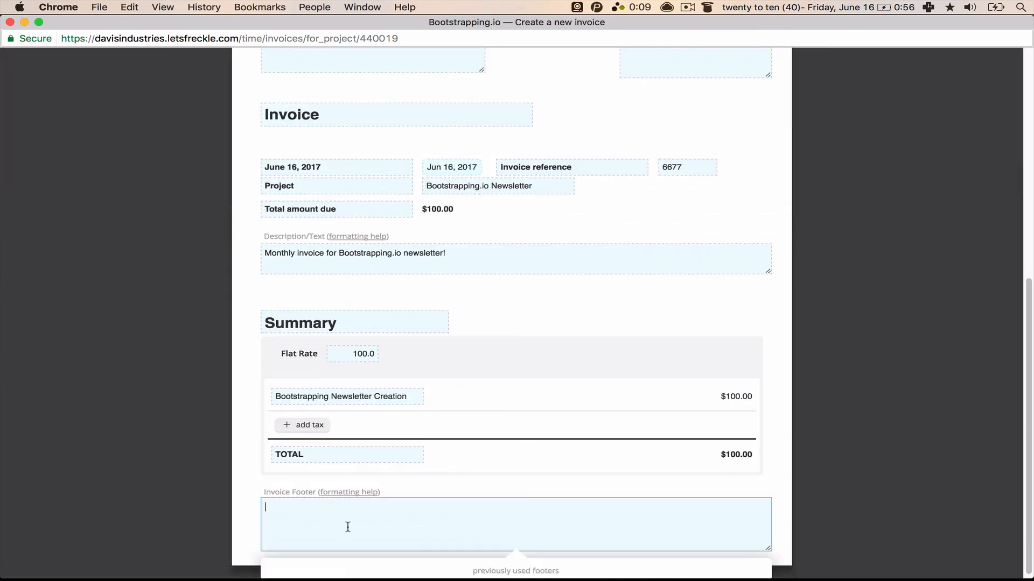
pyautogui.click(357, 492)
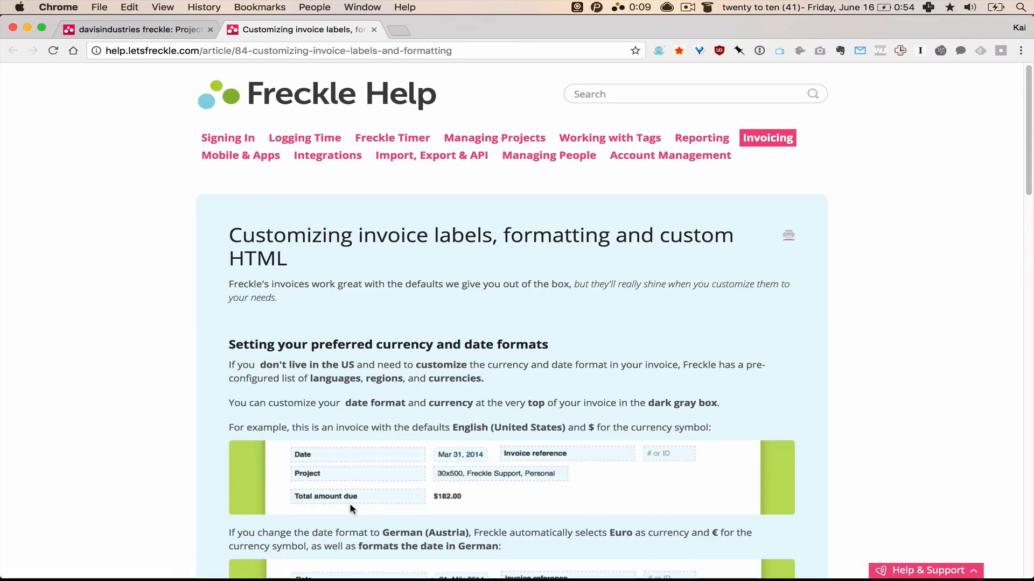
pyautogui.press('super+w')
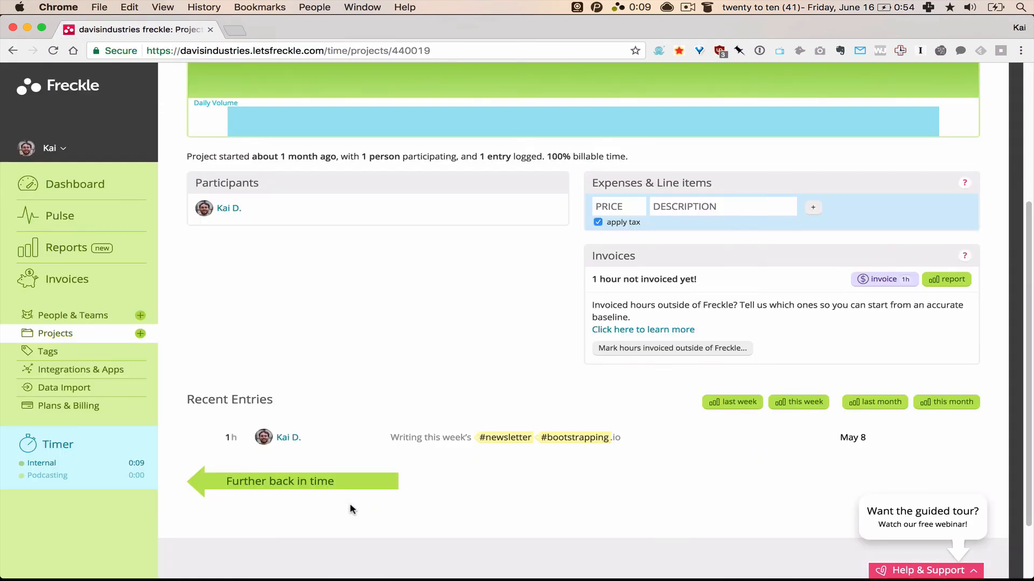
pyautogui.press('super+grave')
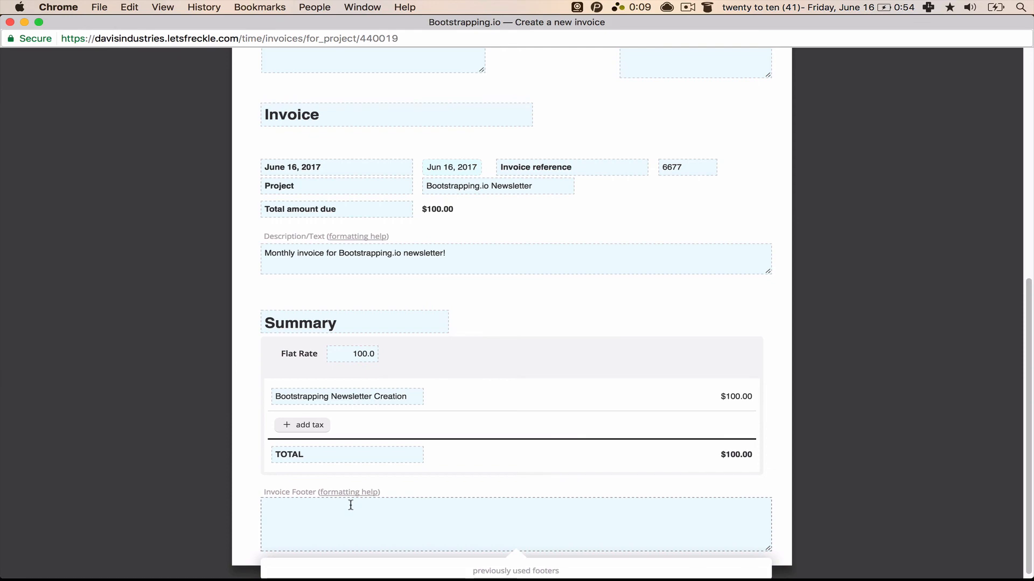
pyautogui.scroll(10, 351, 505)
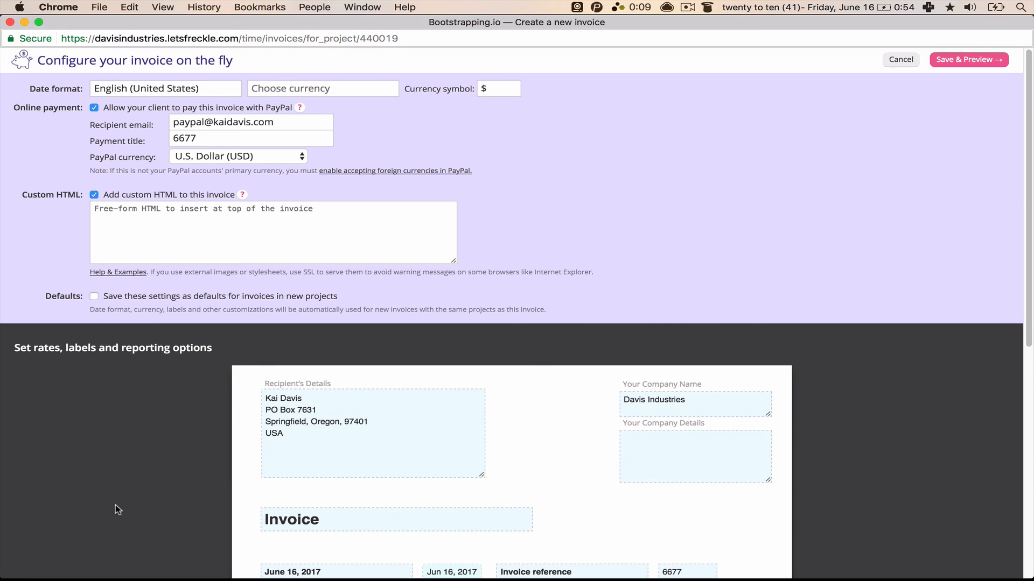
pyautogui.scroll(-4, 115, 505)
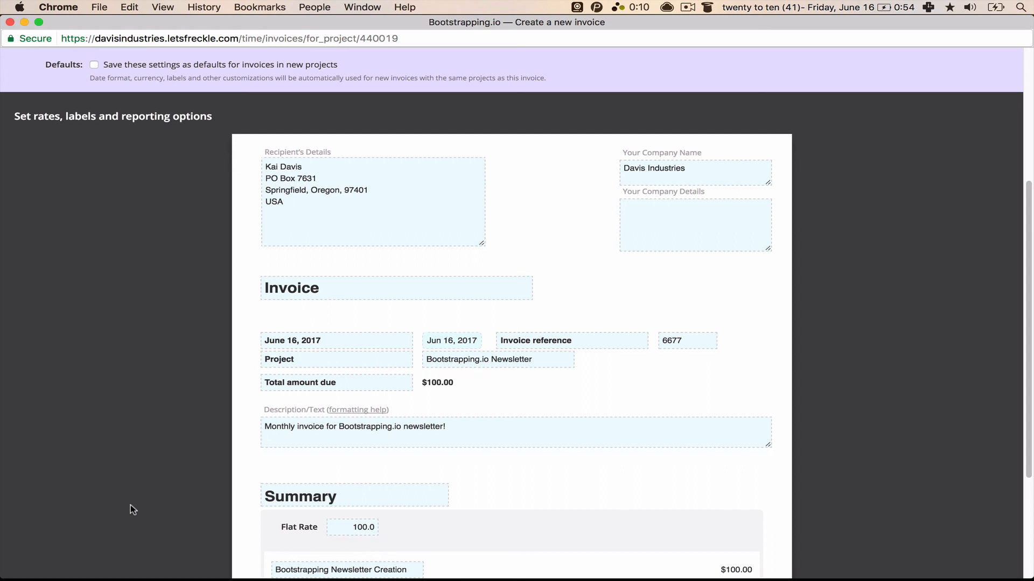
pyautogui.scroll(-3, 130, 504)
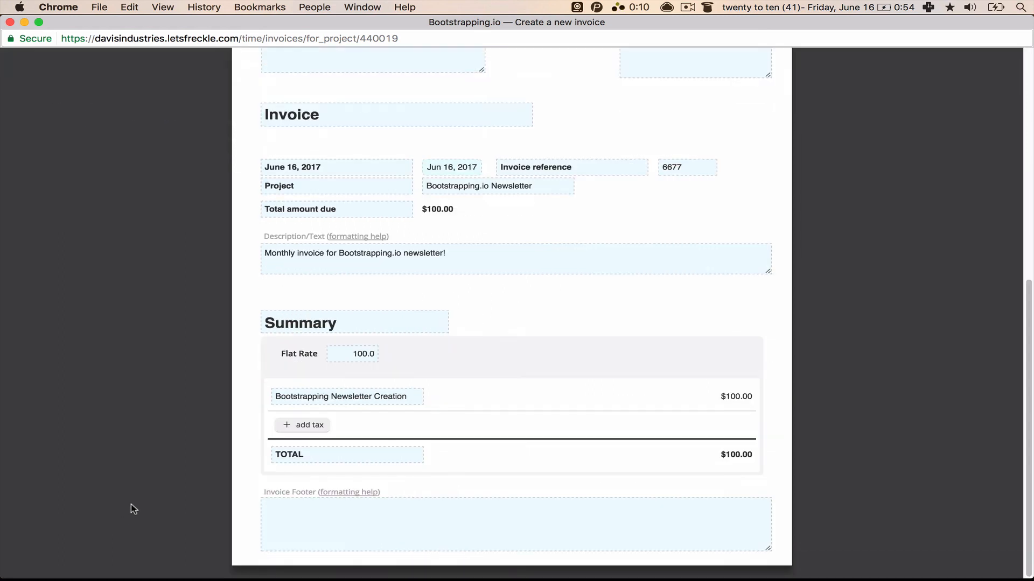